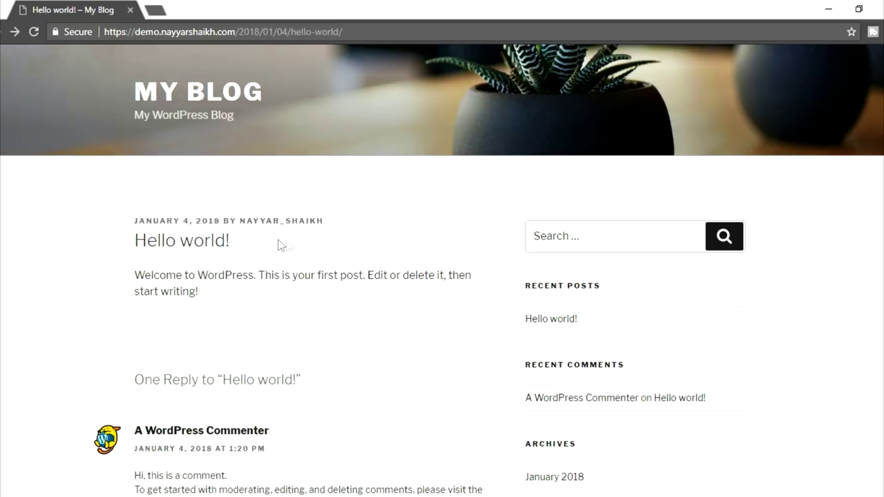
left_click(164, 8)
type("demo")
key("Right")
type("/wp-admin")
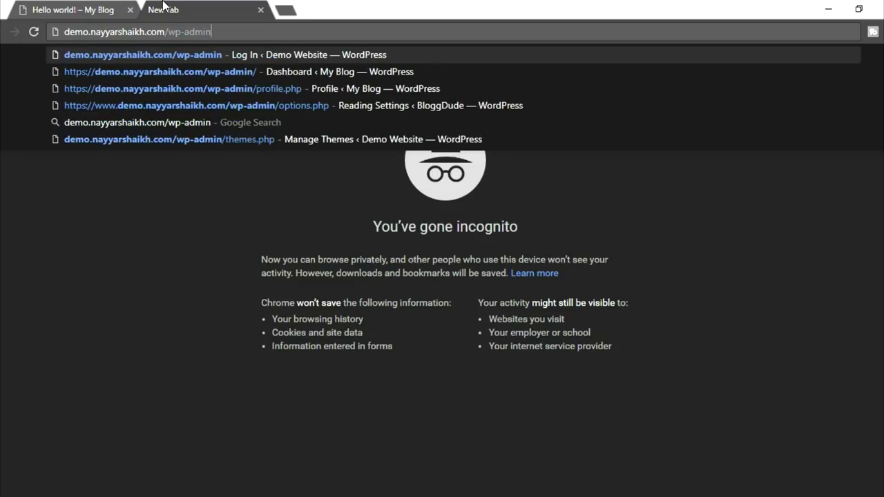
key("Return")
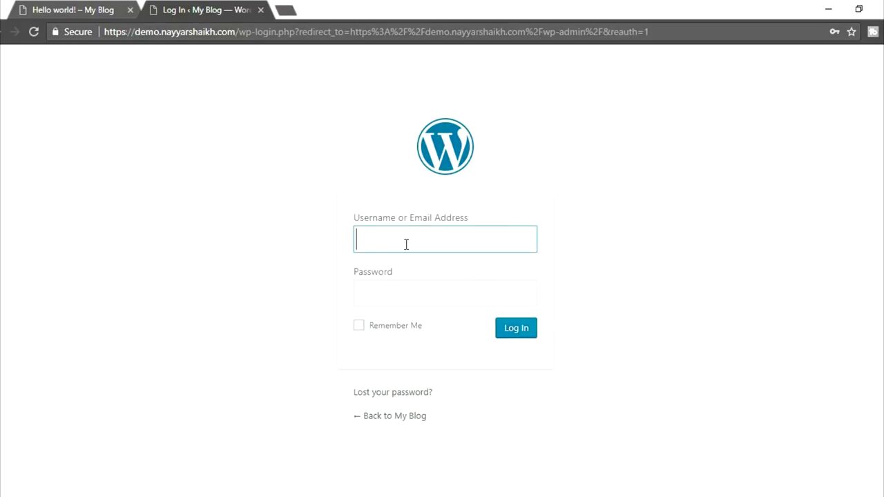
left_click(88, 9)
left_click_drag(324, 221, 239, 222)
left_click(239, 6)
left_click(260, 10)
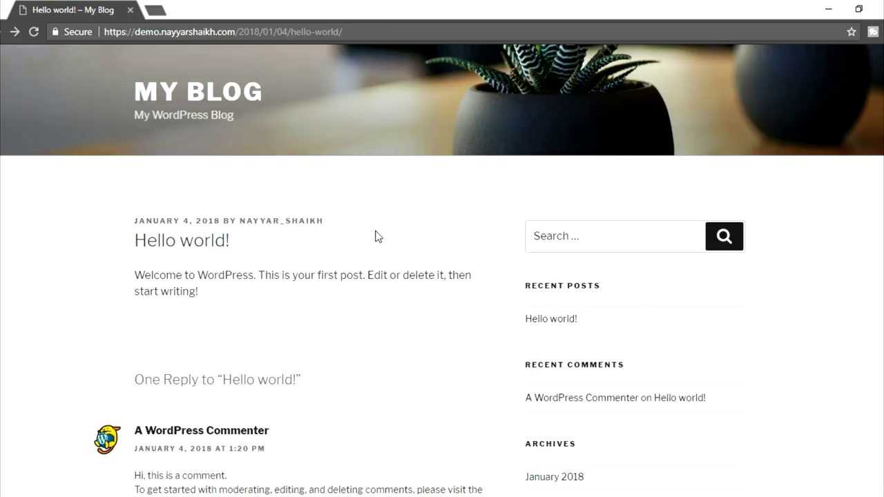
left_click_drag(346, 230, 239, 221)
left_click(365, 226)
- From the admin dashboard, open Edit My Profile under the Howdy greeting
left_click(109, 460)
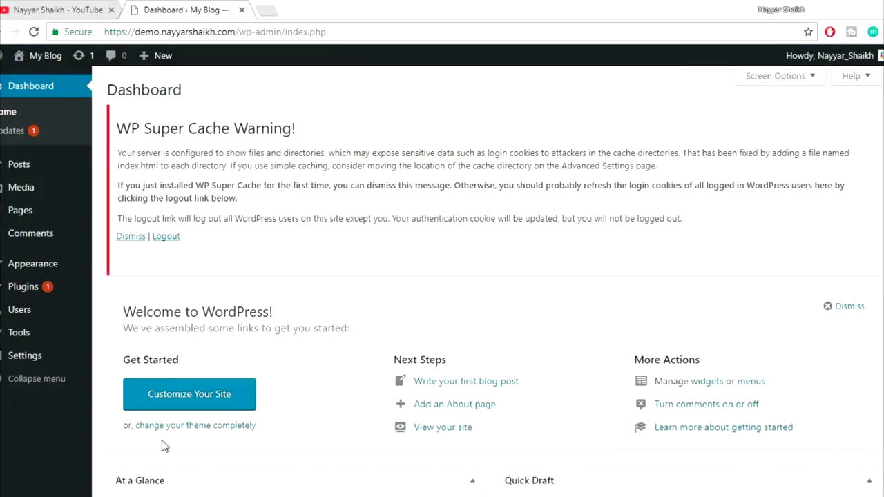
mouse_move(860, 60)
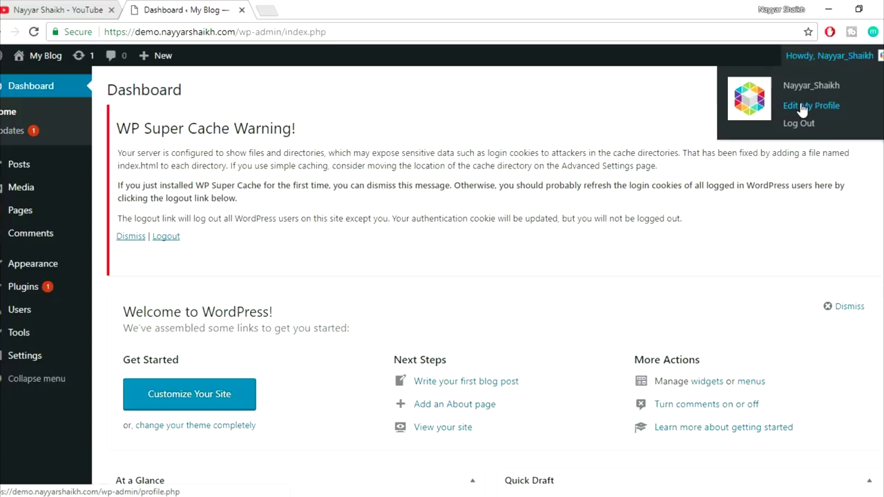
left_click(802, 105)
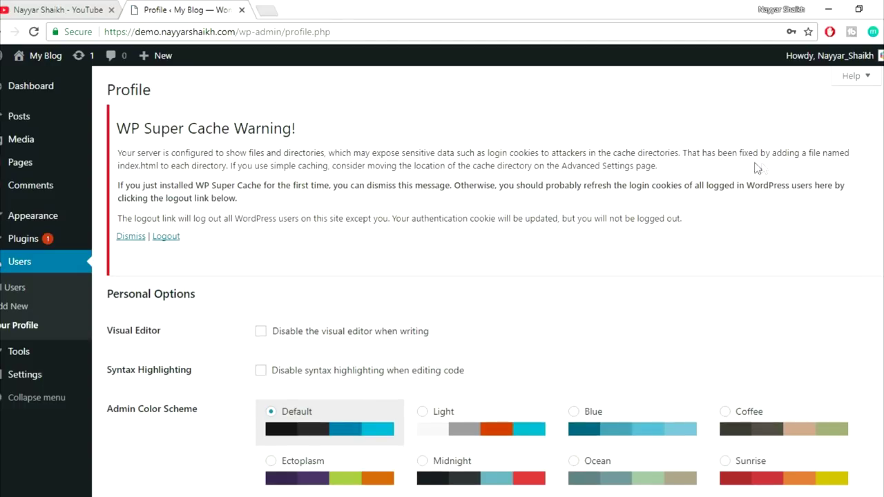
- Try the Light, Blue and Ectoplasm admin colour schemes, then settle on Midnight
scroll(297, 200, "down", 3)
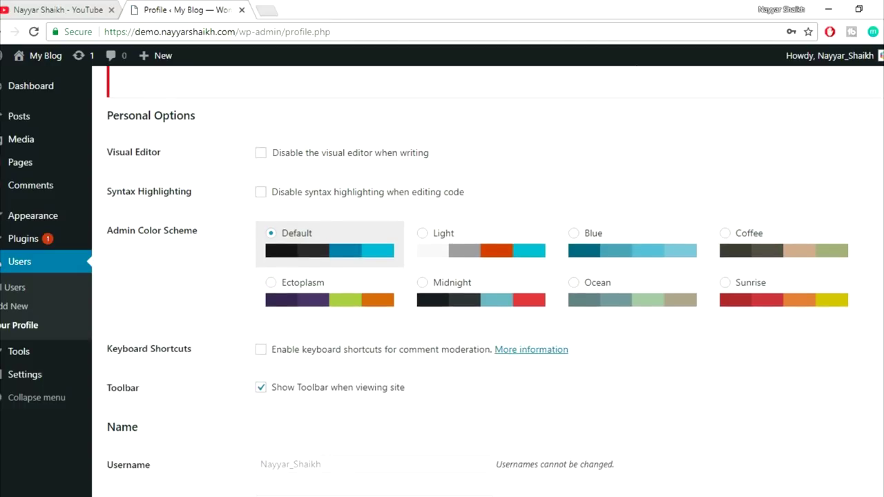
left_click(490, 250)
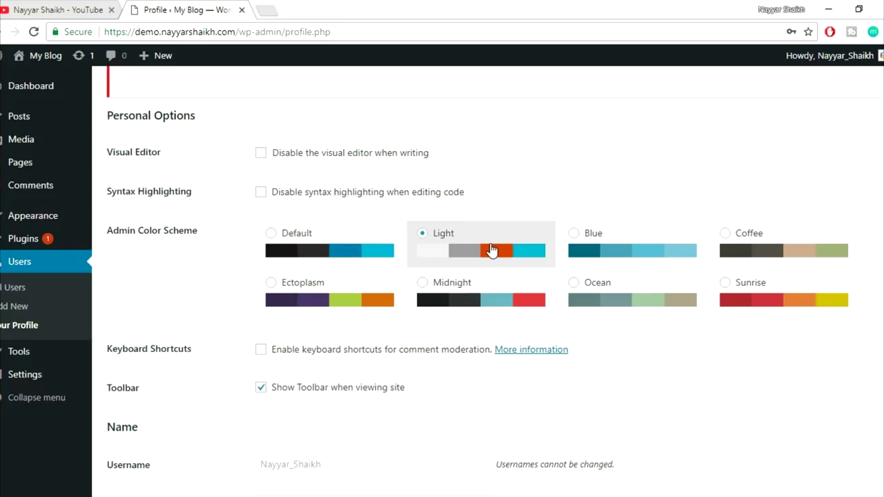
left_click(583, 270)
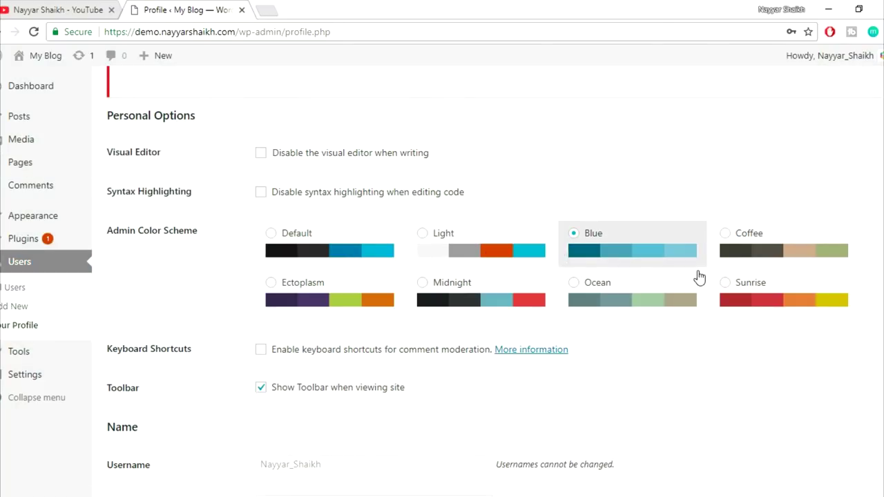
left_click(373, 306)
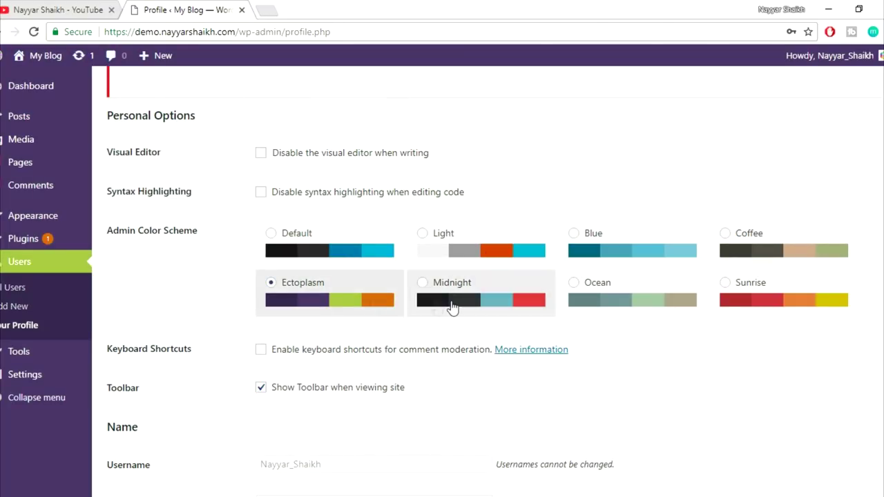
left_click(439, 307)
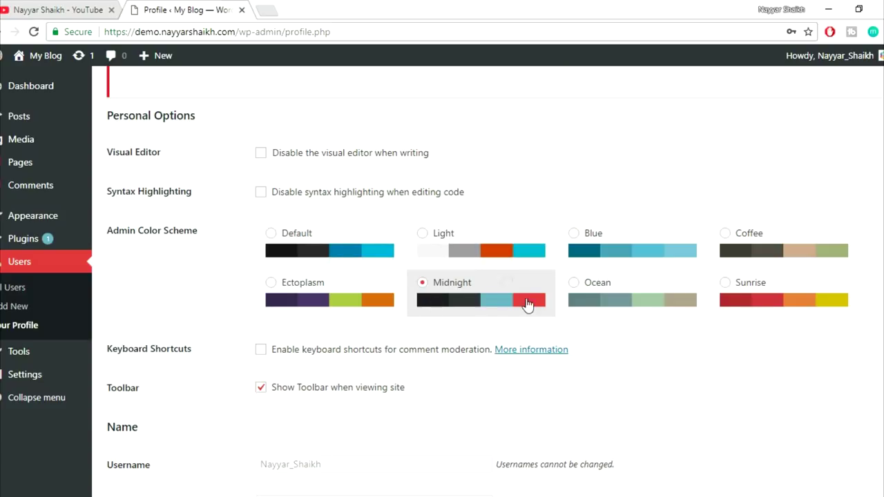
scroll(740, 349, "down", 2)
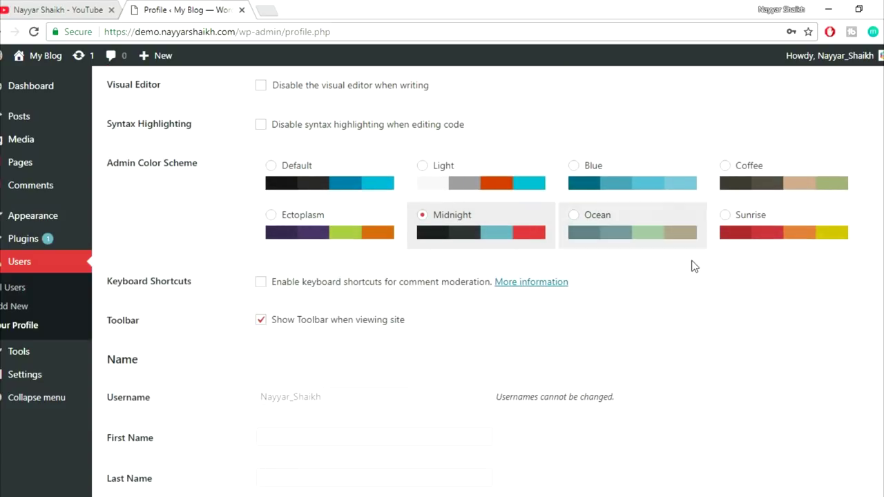
scroll(726, 286, "down", 3)
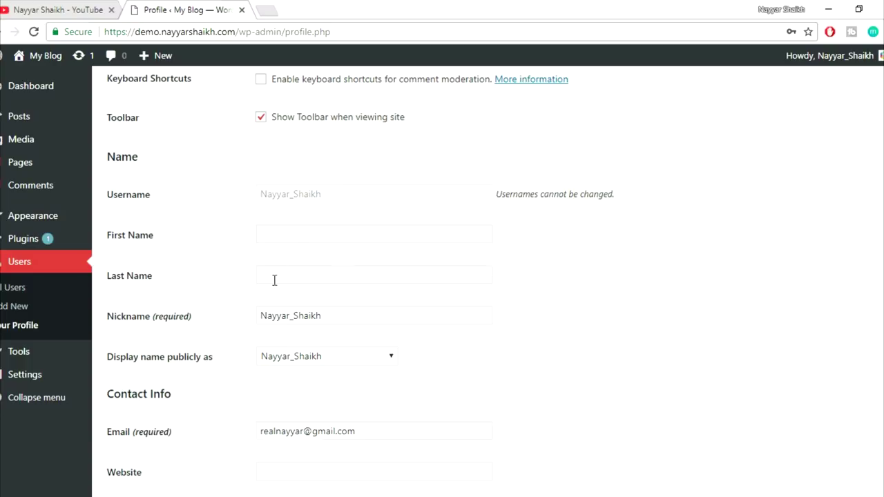
scroll(270, 269, "down", 1)
- Enter the account's first name, then move through the last name field to the nickname
left_click(297, 167)
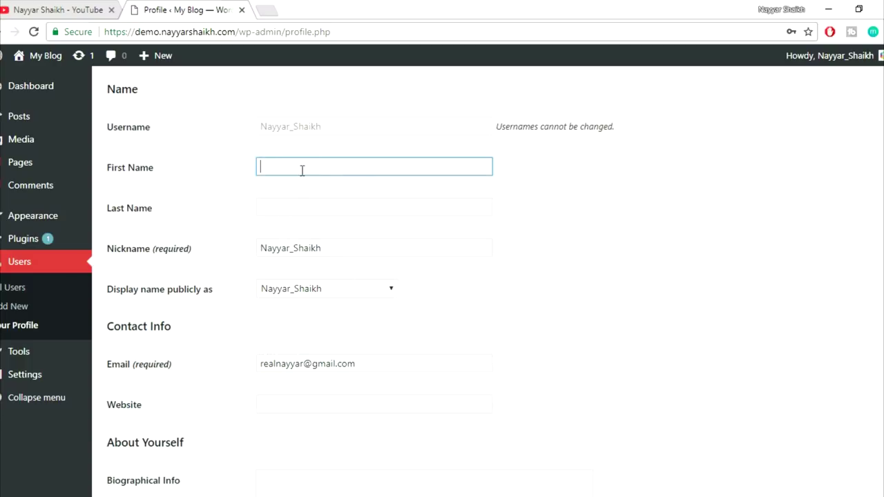
type("Nayyar")
left_click(306, 208)
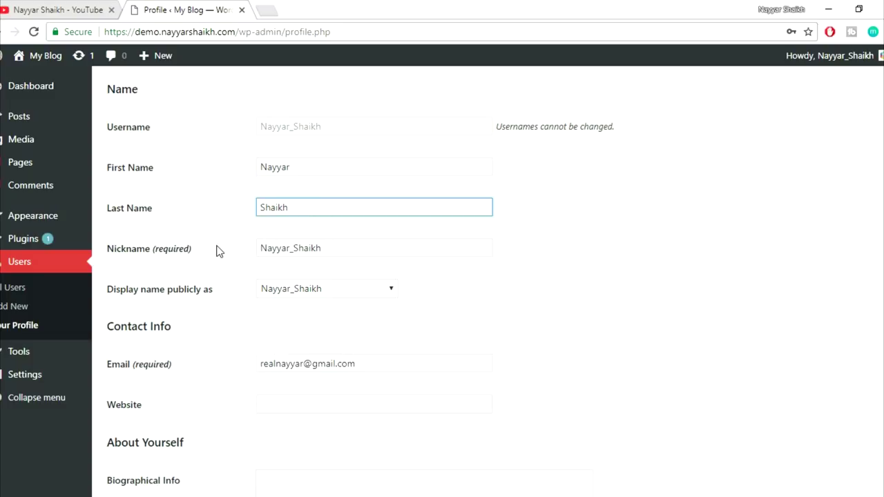
key("Tab")
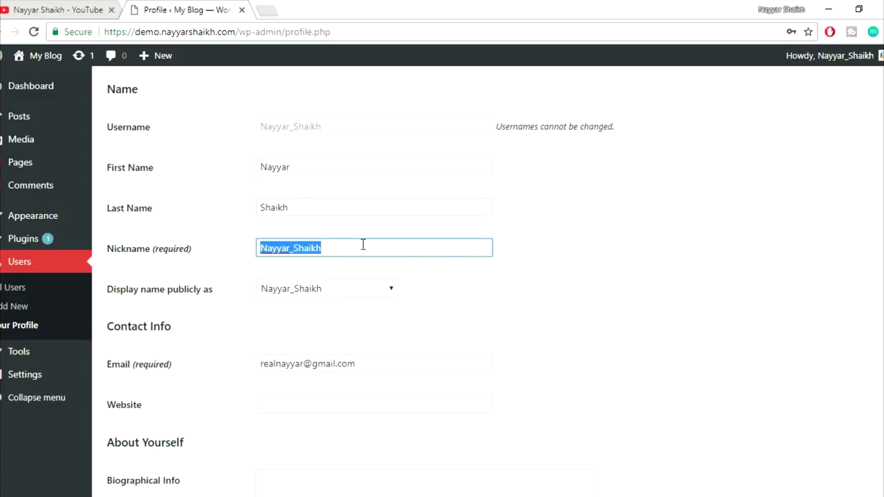
type("John Doe")
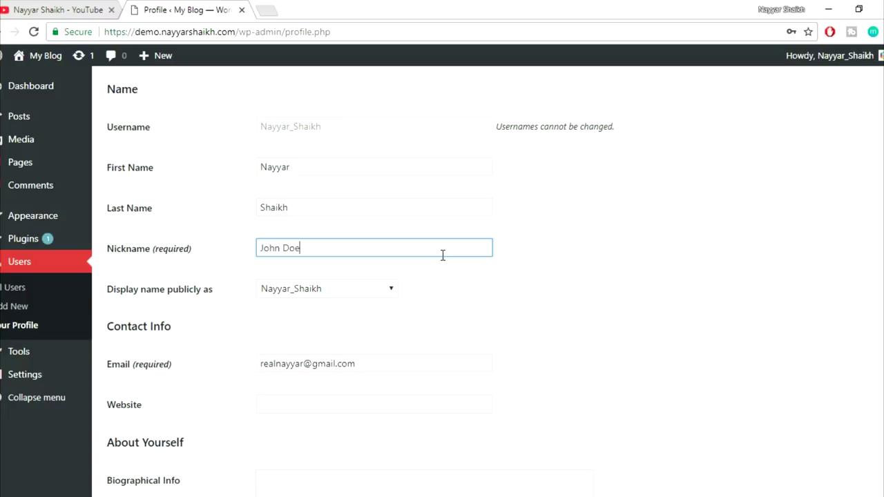
- Clear and retype the Nickname field, dismissing the autofill suggestion
key("ctrl+a")
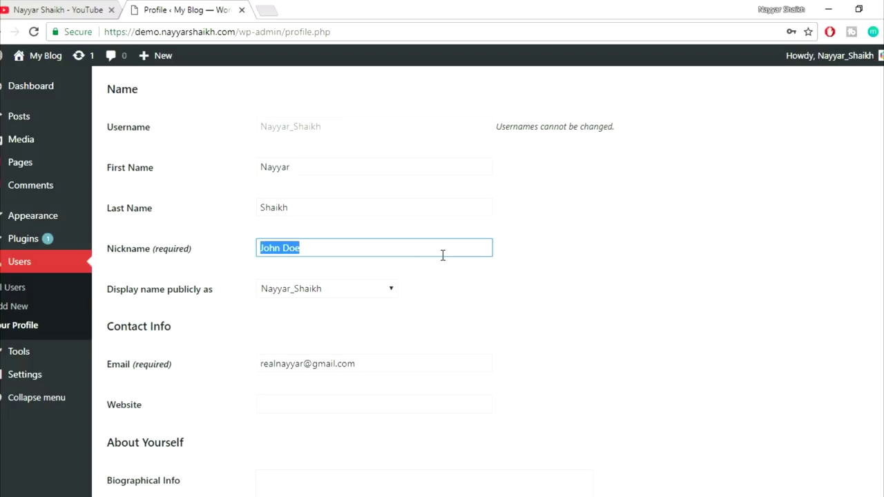
key("BackSpace")
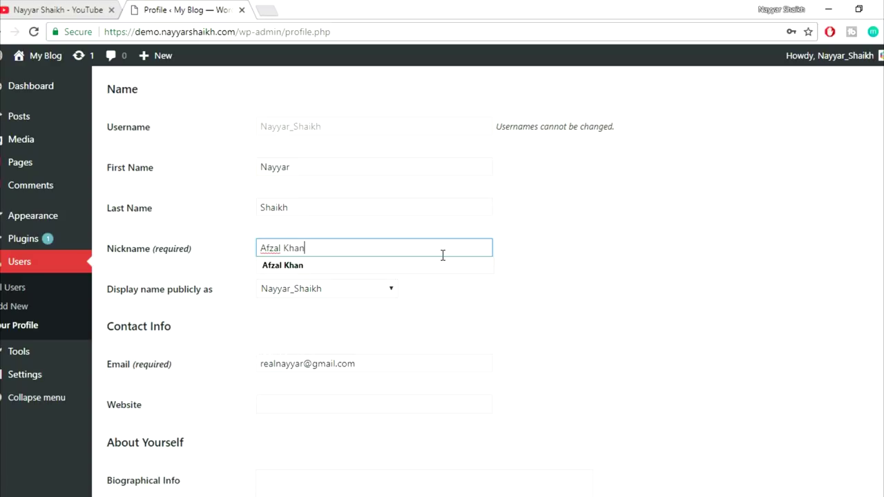
left_click(572, 275)
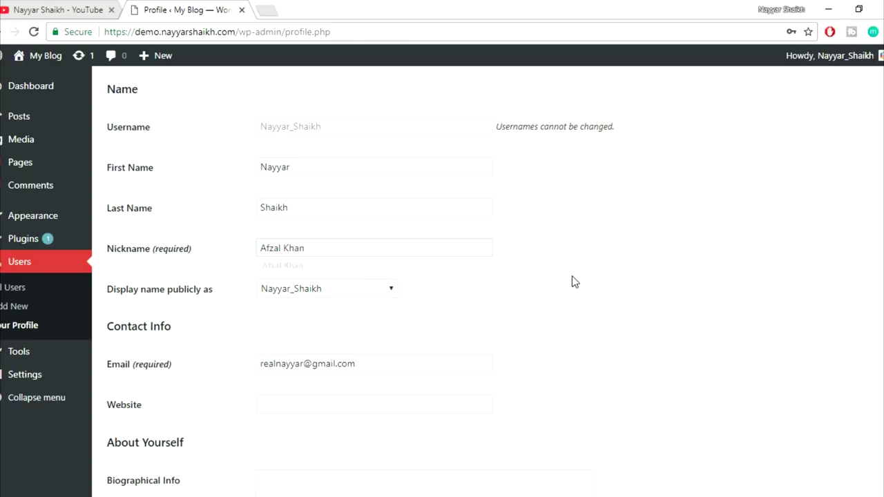
left_click(345, 245)
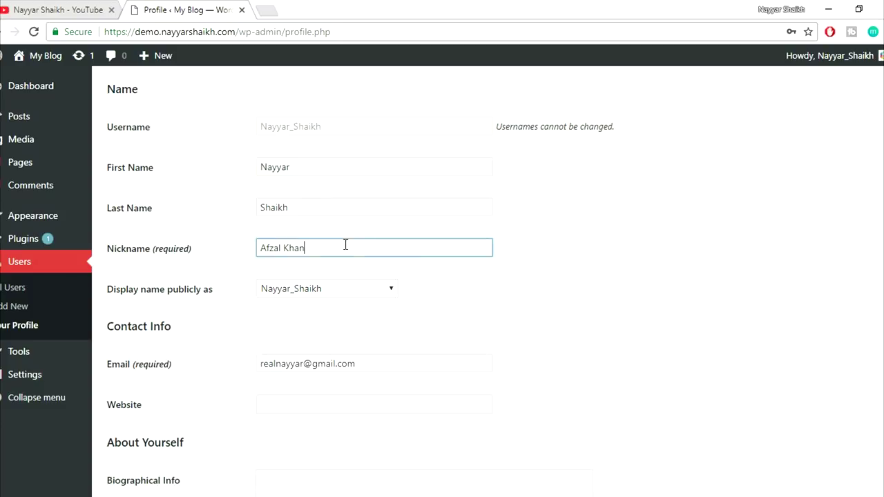
left_click_drag(346, 245, 233, 248)
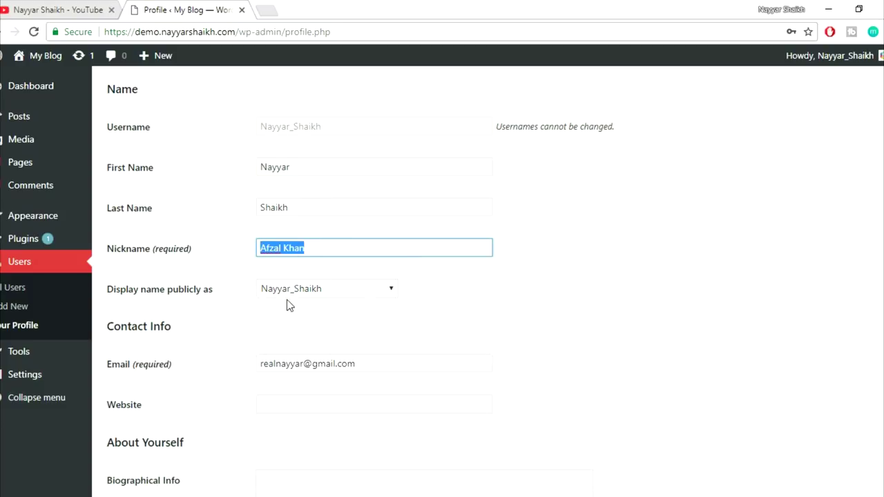
- Set Display name publicly as to the first name
left_click(317, 289)
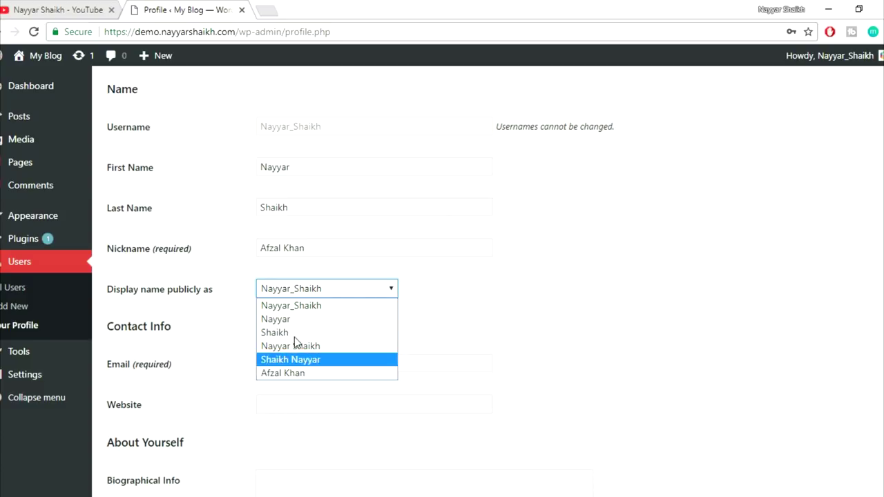
key("Up")
key("Return")
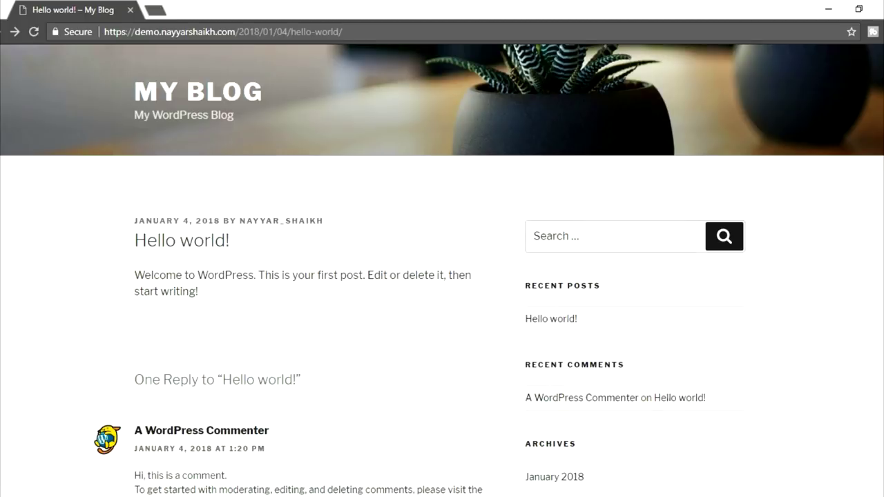
- Make the new nickname the public display name and save the profile
left_click(148, 465)
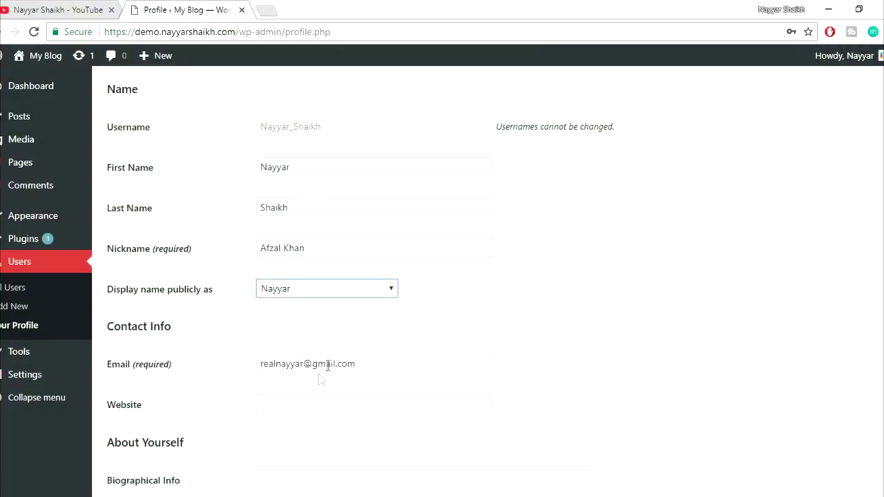
left_click(334, 287)
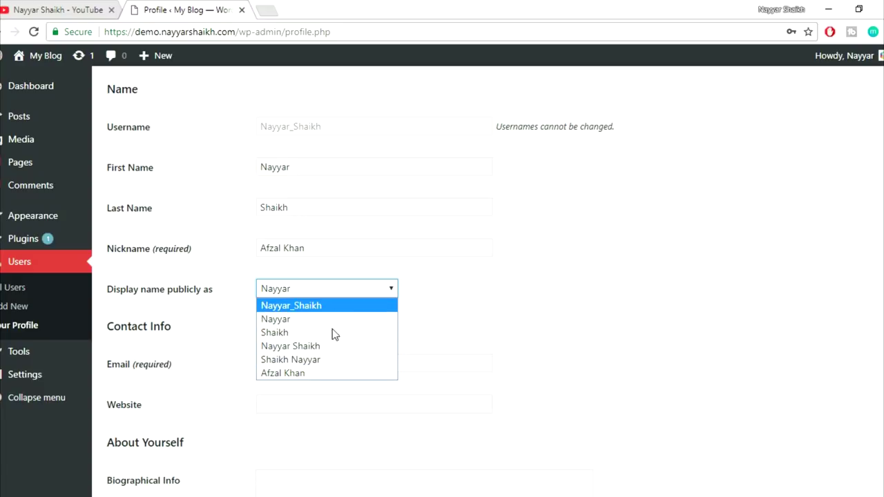
left_click(311, 372)
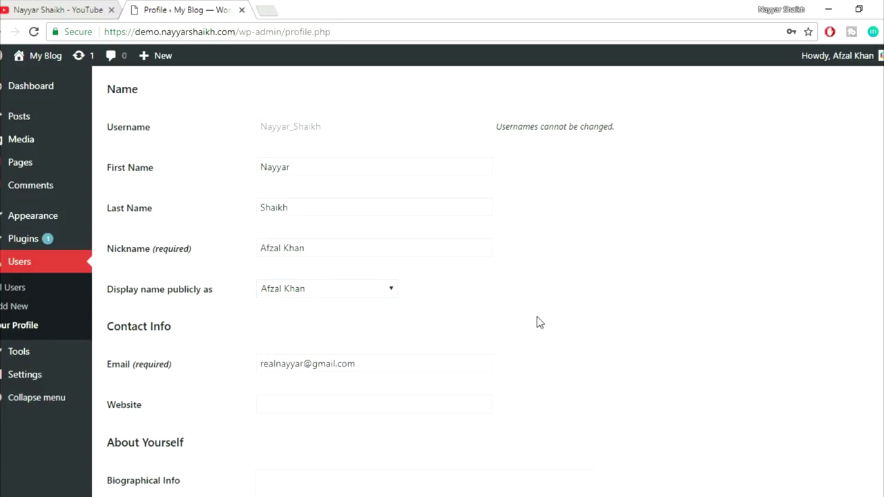
scroll(553, 328, "down", 6)
left_click(154, 436)
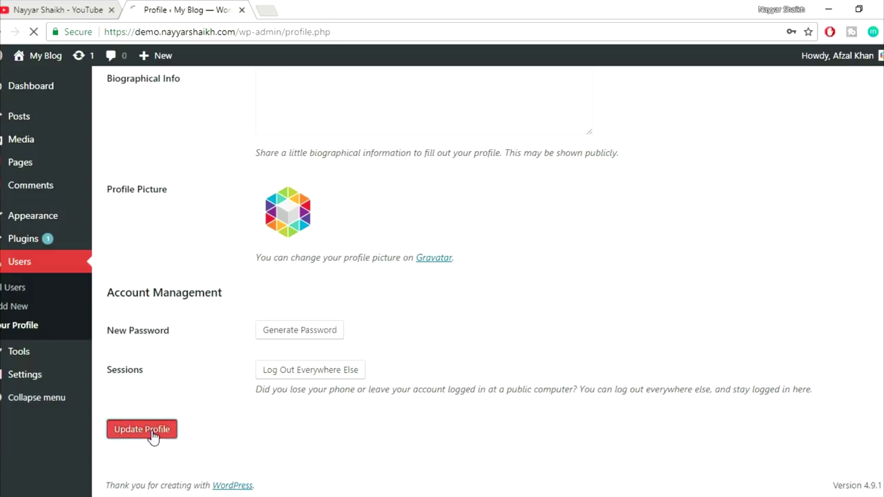
- Reload the blog post to check the byline's author name, then return to the Profile page
left_click(241, 449)
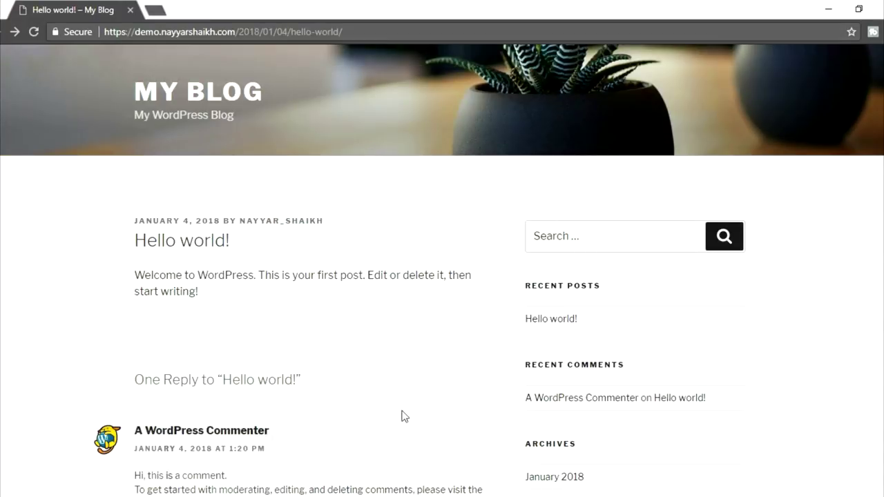
left_click(33, 30)
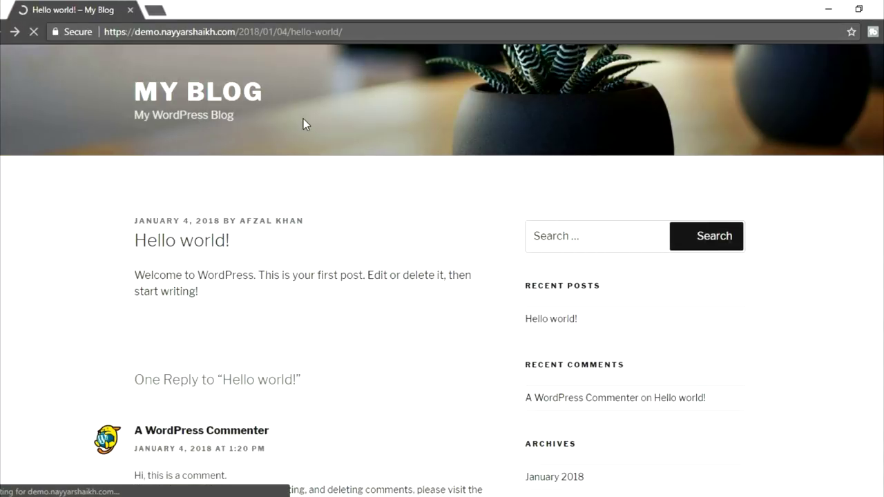
left_click_drag(307, 221, 246, 217)
left_click(351, 223)
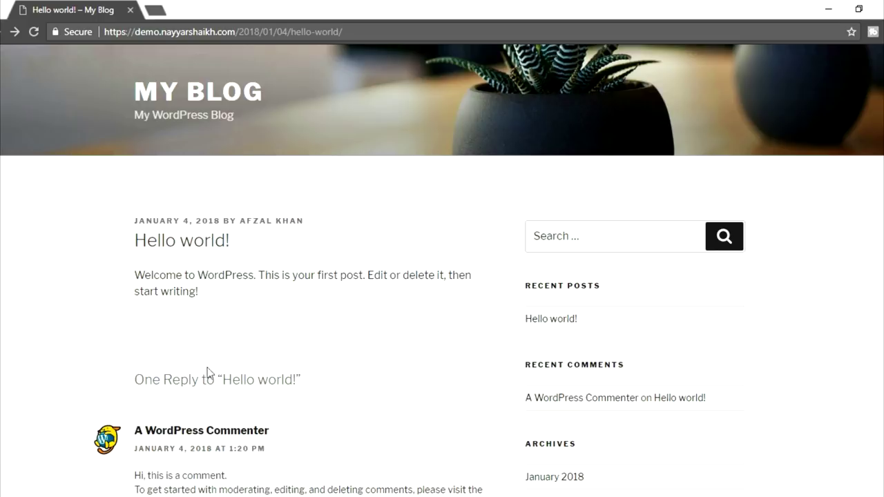
left_click(129, 474)
- Overwrite the Nickname field's text with a new username-style nickname
scroll(476, 298, "down", 5)
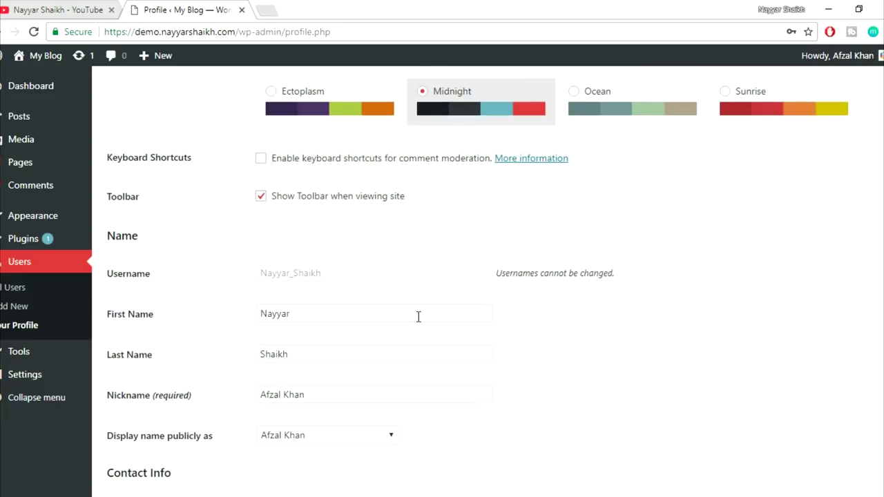
scroll(426, 364, "down", 2)
left_click_drag(337, 261, 186, 262)
type("nayyars777")
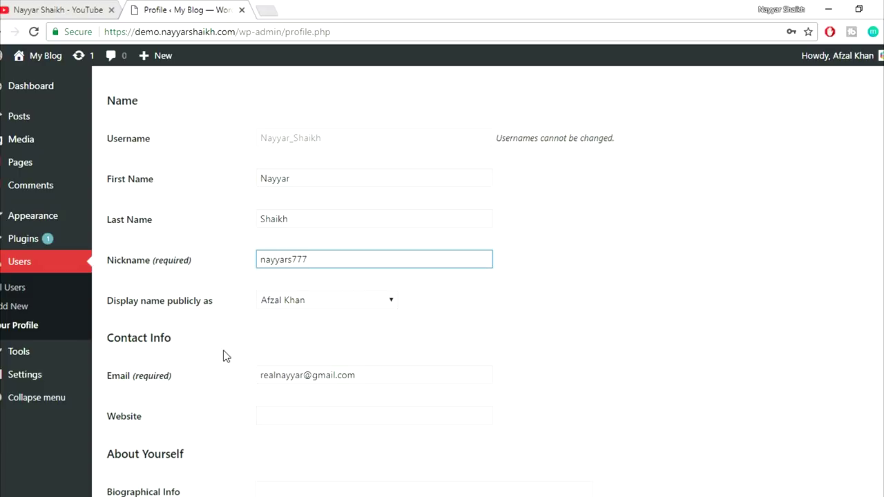
mouse_move(208, 495)
left_click(246, 449)
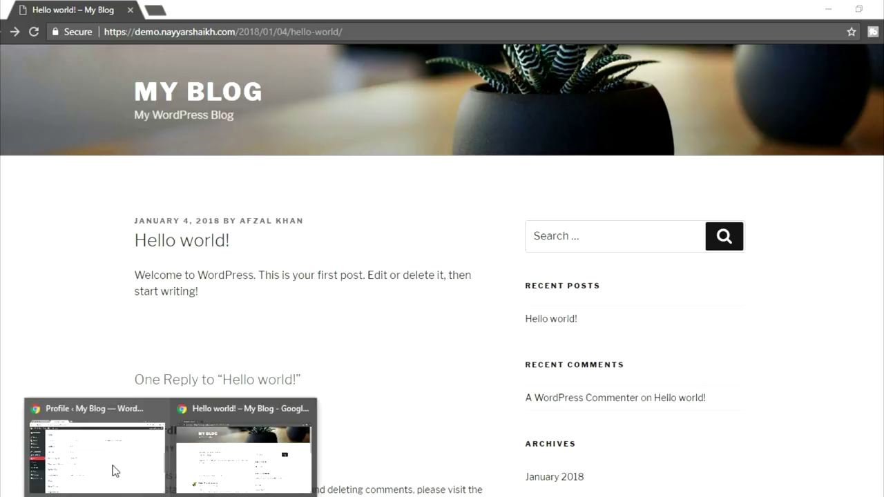
left_click(112, 470)
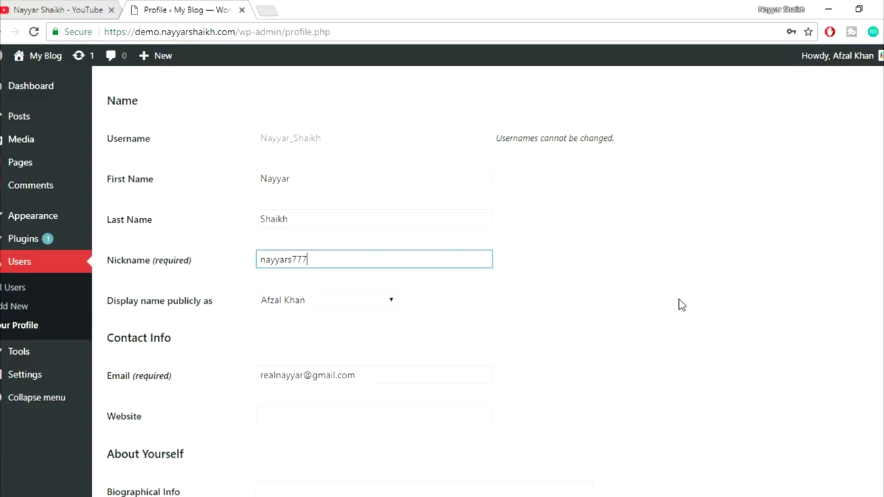
scroll(683, 307, "down", 5)
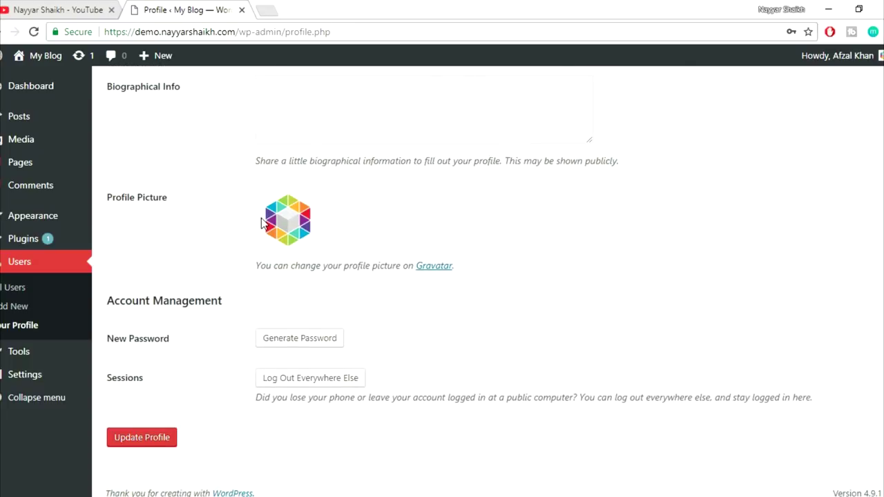
scroll(385, 197, "up", 1)
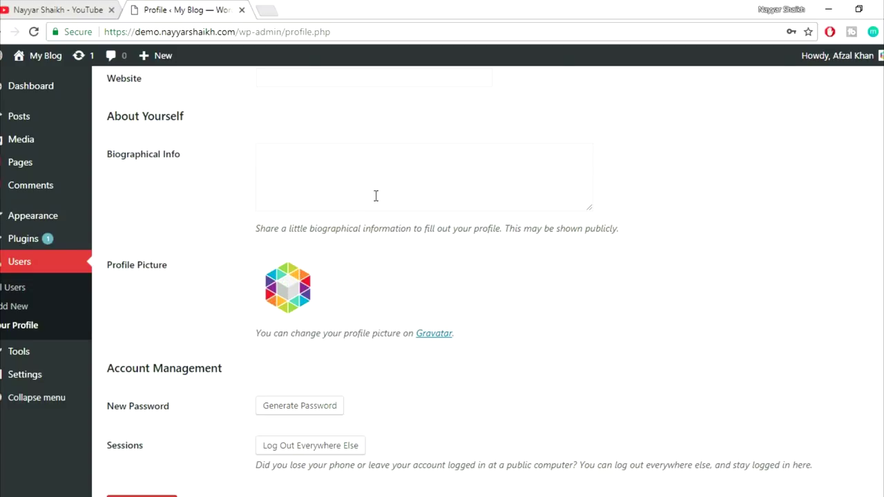
scroll(511, 263, "down", 1)
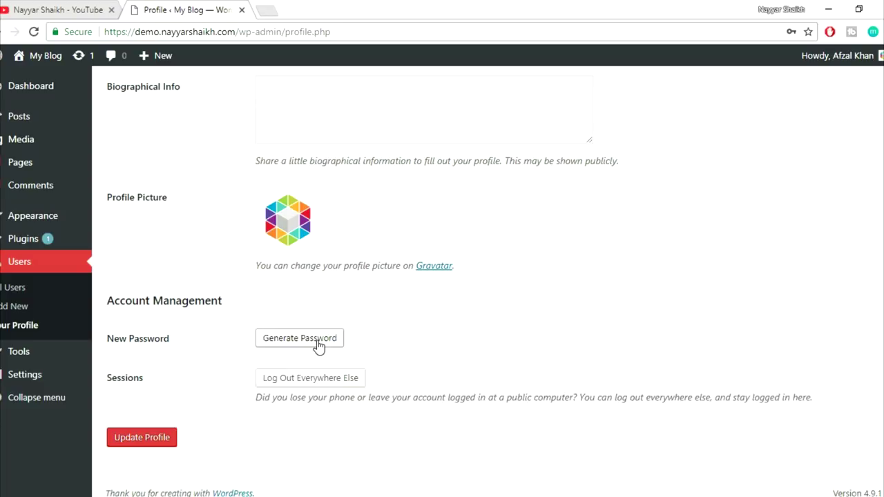
- Generate a new password and type a custom account password over it
left_click(319, 339)
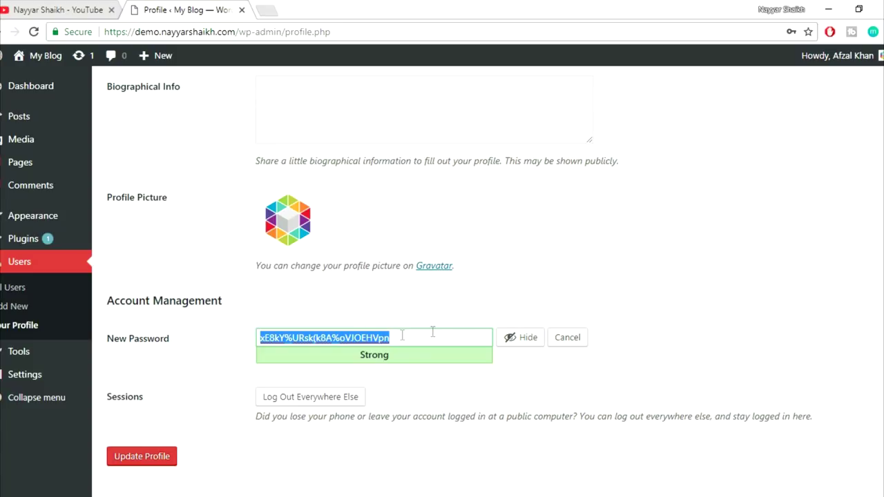
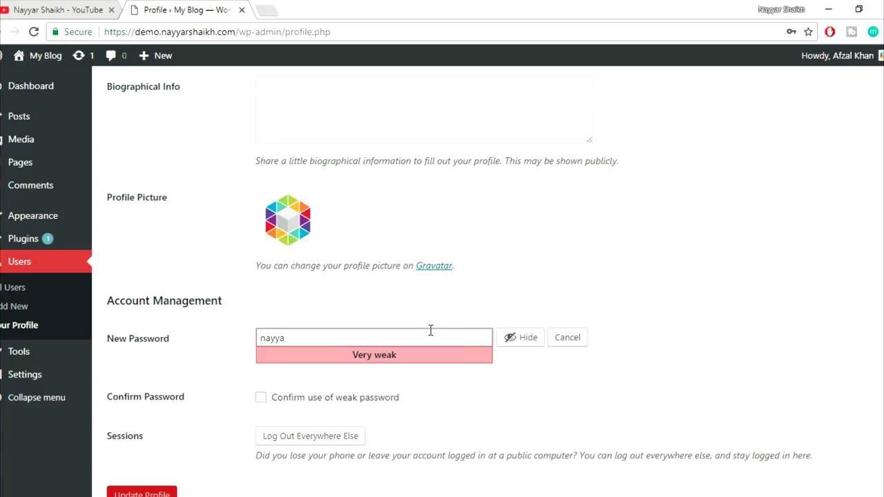
left_click_drag(348, 356, 404, 360)
left_click(429, 376)
scroll(430, 377, "up", 5)
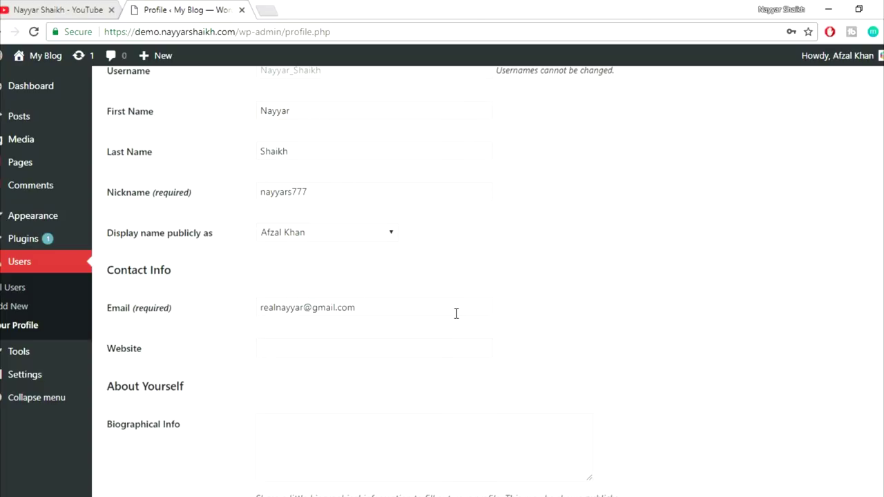
scroll(455, 314, "down", 5)
- Tick Confirm use of weak password and save the profile
left_click_drag(347, 335, 241, 340)
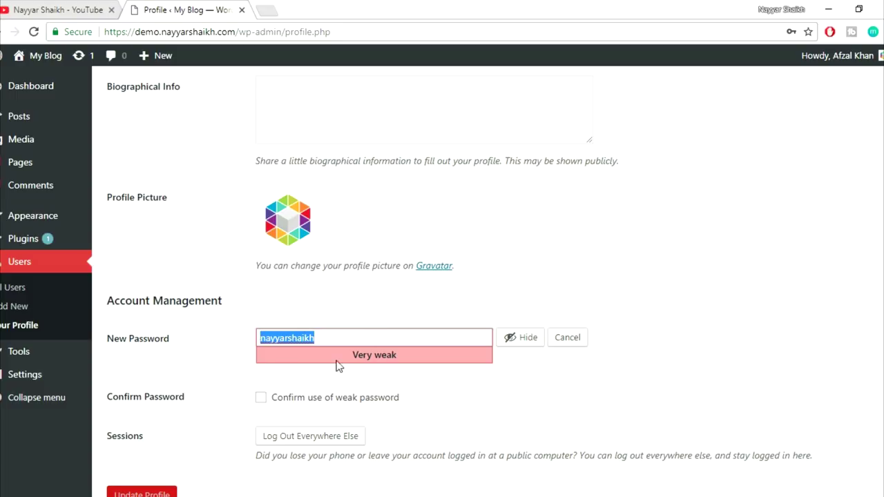
scroll(414, 341, "down", 1)
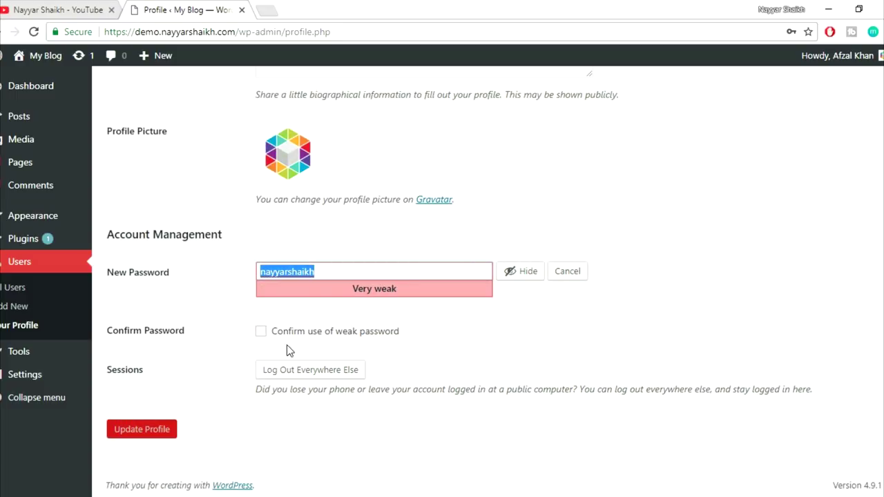
left_click(321, 334)
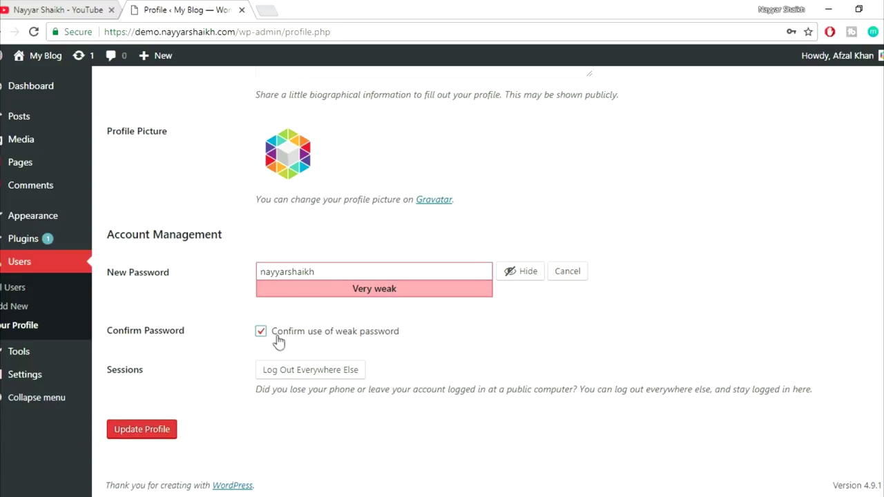
left_click(141, 432)
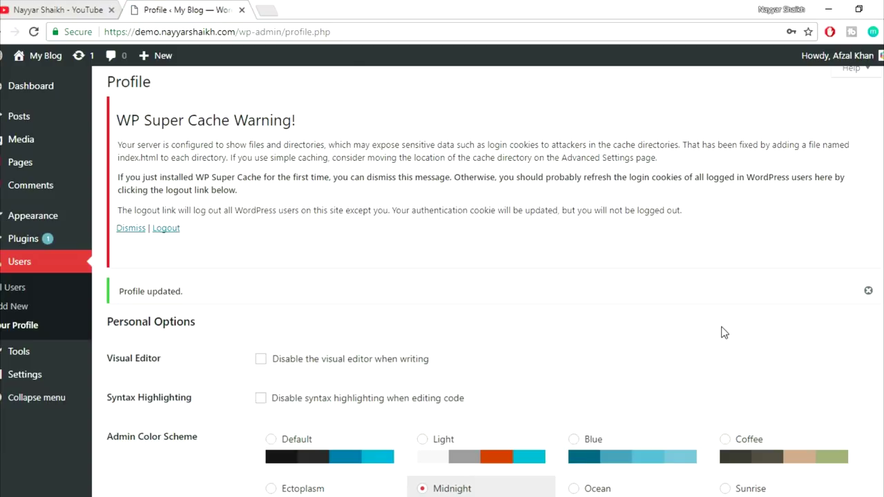
scroll(727, 333, "down", 8)
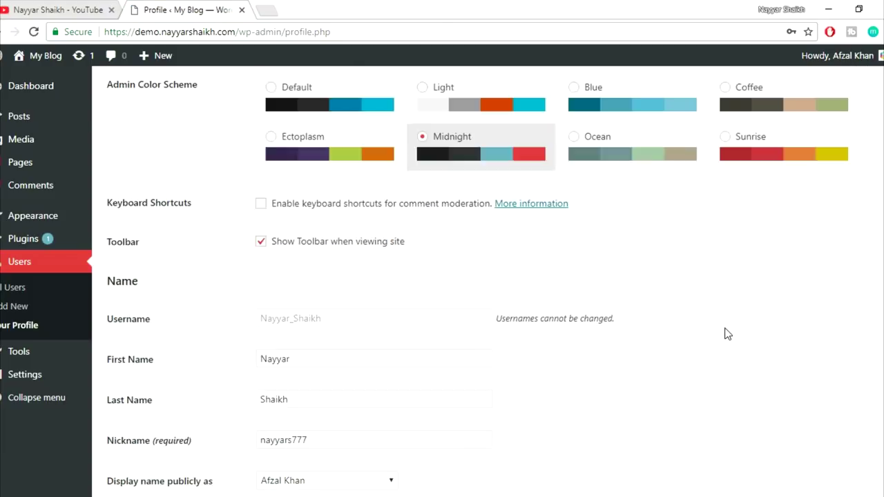
scroll(727, 333, "down", 2)
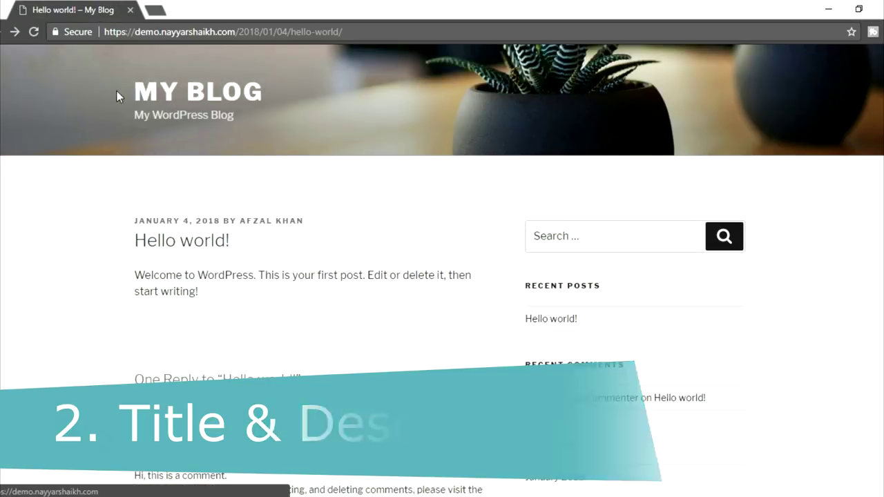
- Inspect the MY BLOG title and tagline, open the blog homepage, then return to the Profile
left_click_drag(117, 97, 266, 89)
left_click(247, 116)
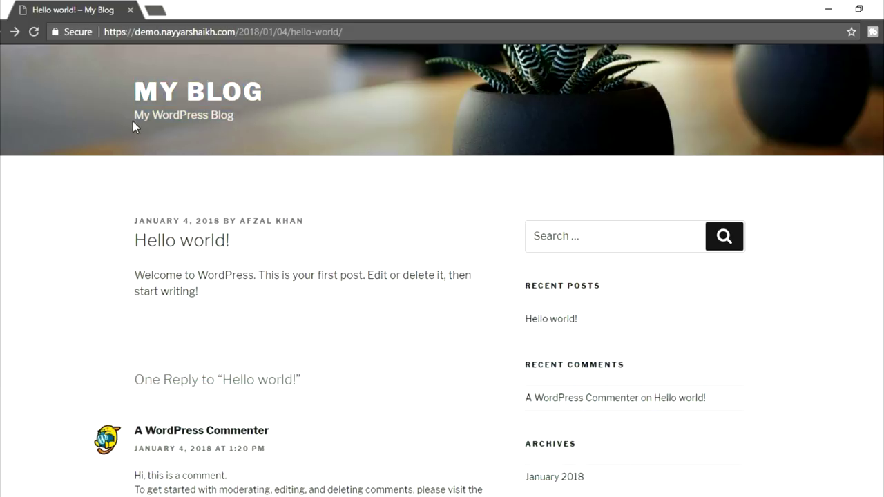
left_click_drag(247, 120, 135, 116)
left_click(168, 135)
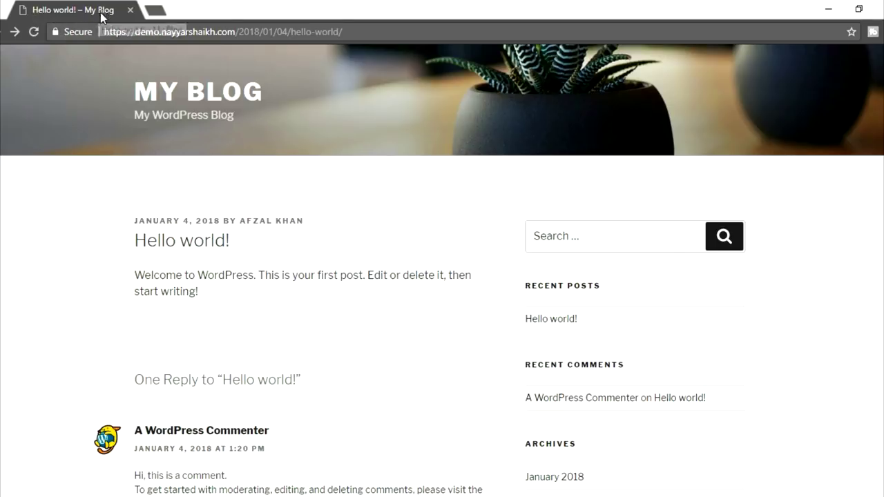
left_click(191, 92)
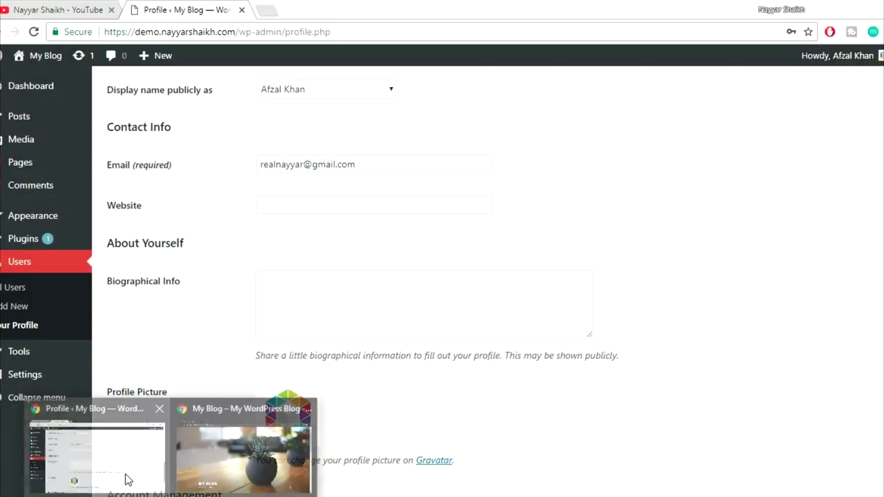
left_click(125, 478)
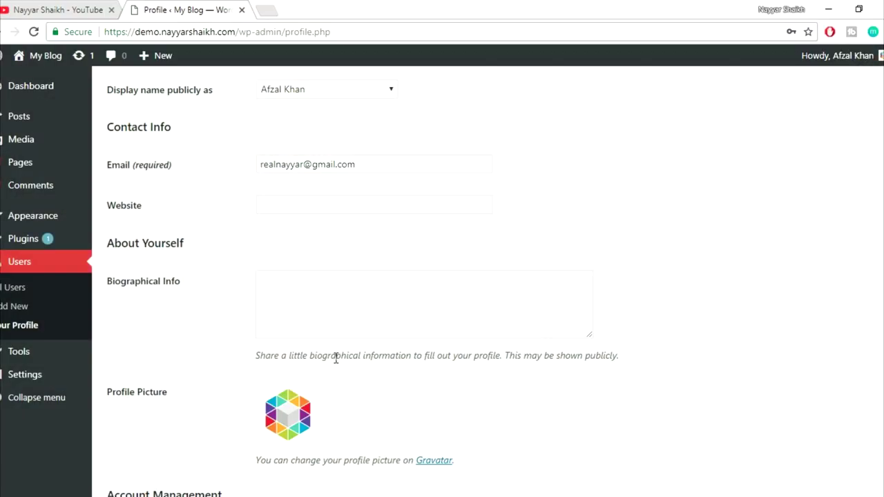
- Open Settings > General and select the current tagline and My Blog site title
scroll(565, 320, "up", 5)
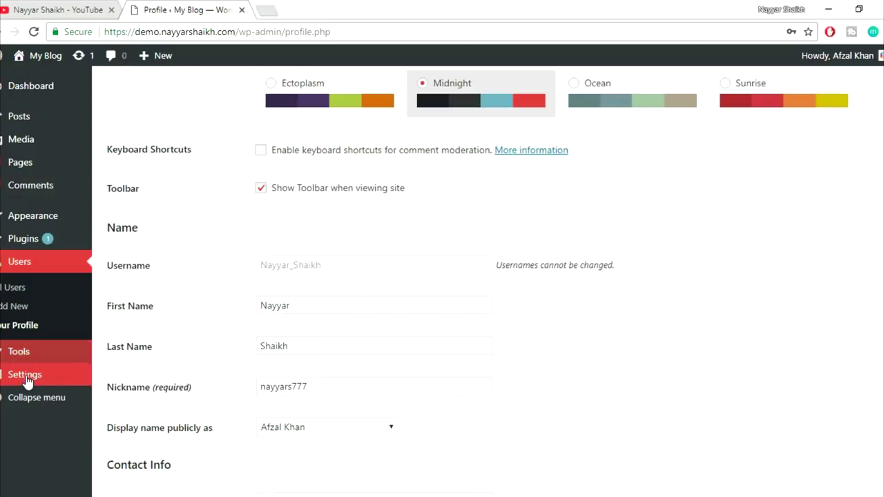
mouse_move(52, 378)
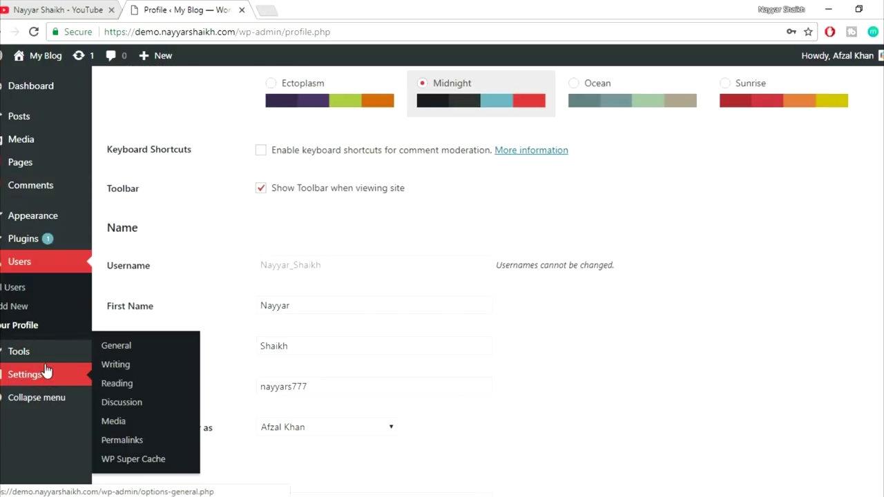
left_click(128, 351)
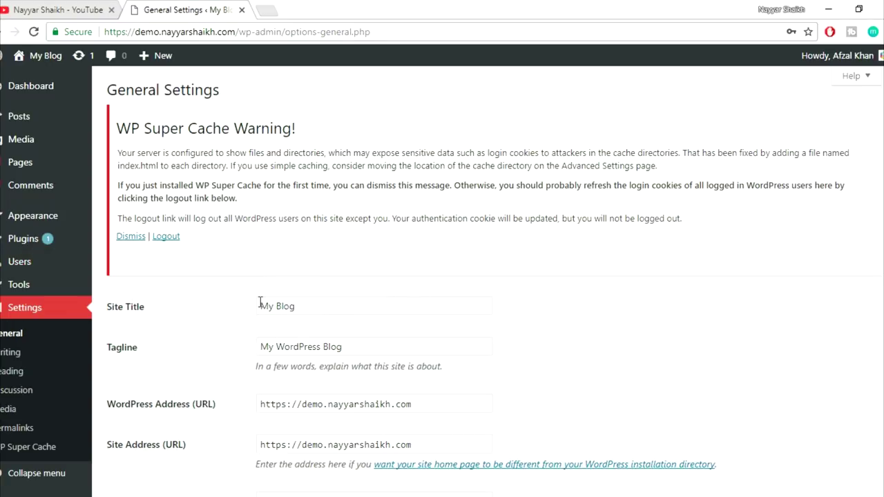
left_click_drag(399, 342, 217, 341)
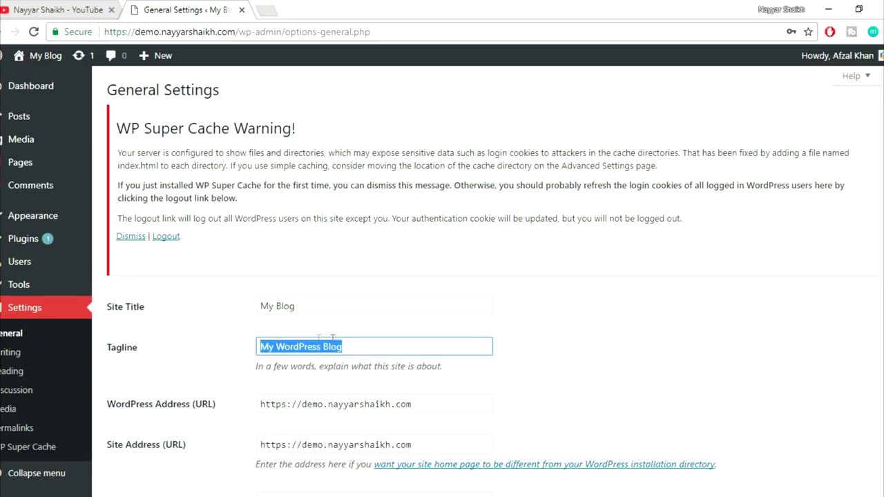
left_click_drag(346, 306, 238, 310)
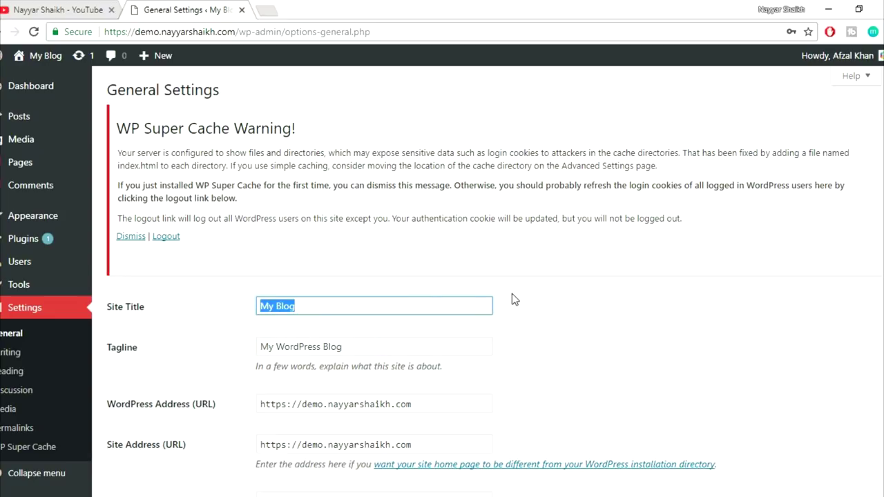
- Load bloggdude.com in a new browser tab
left_click(266, 10)
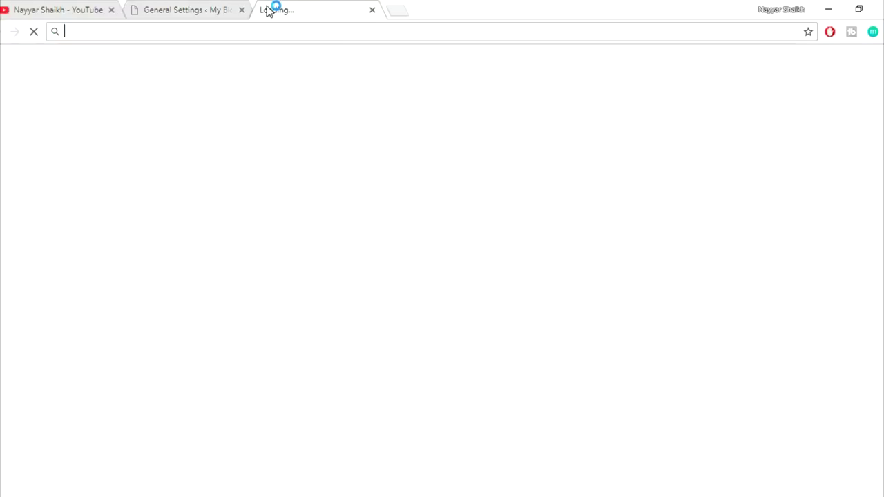
type("blog")
key("Return")
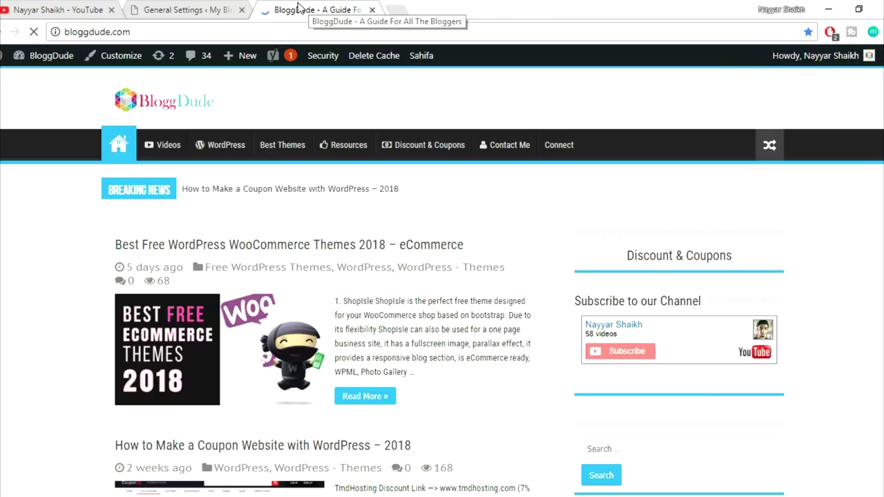
- Change Site Title to BloggDude and Tagline to YouTube Demo, then save the settings
left_click(181, 9)
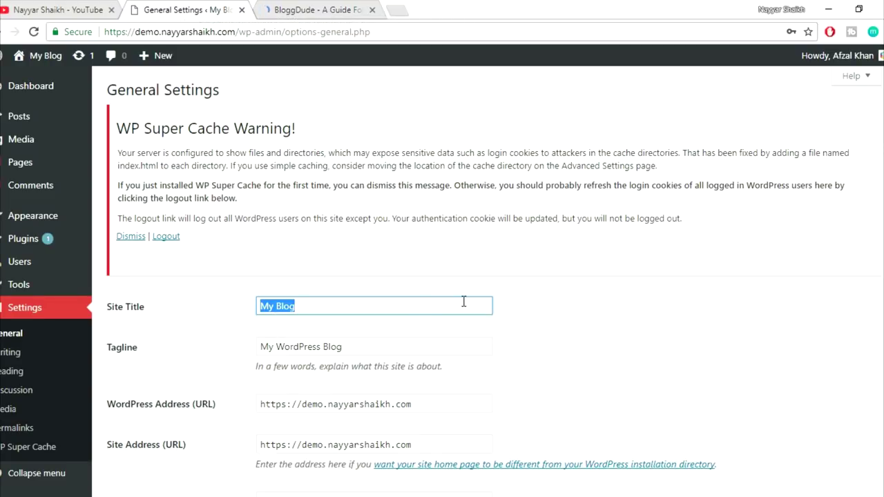
type("Blo")
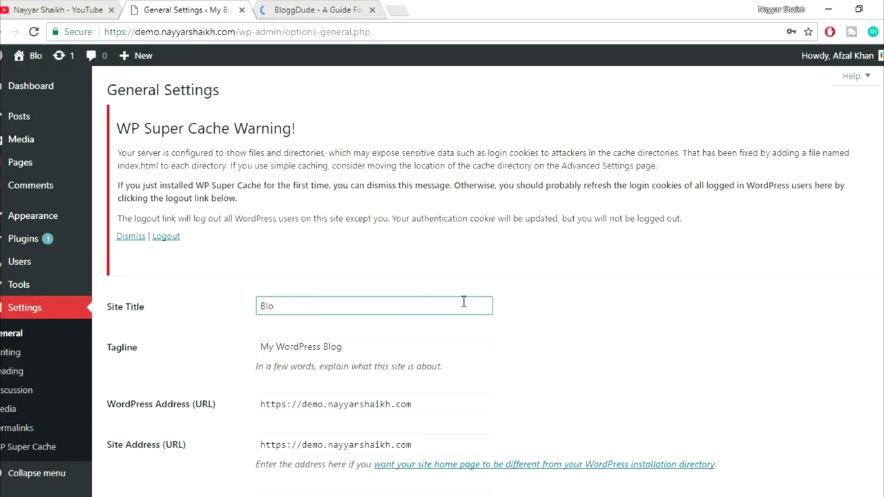
type("ggDude")
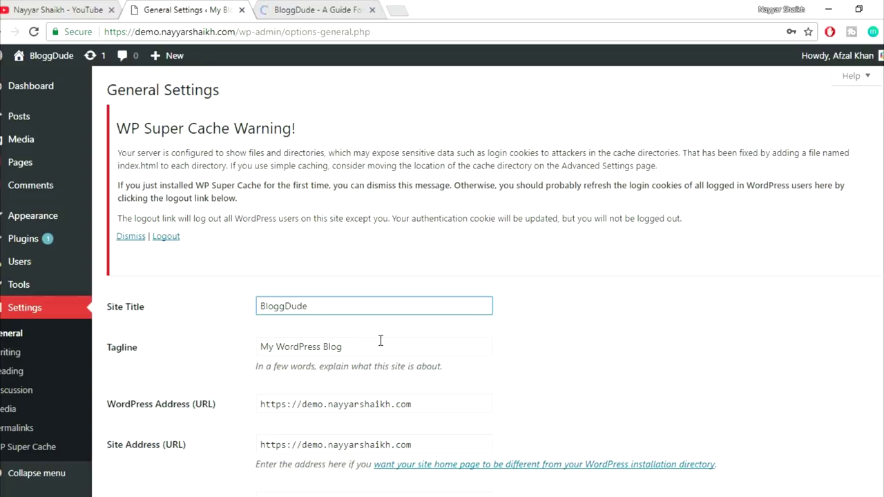
key("Tab")
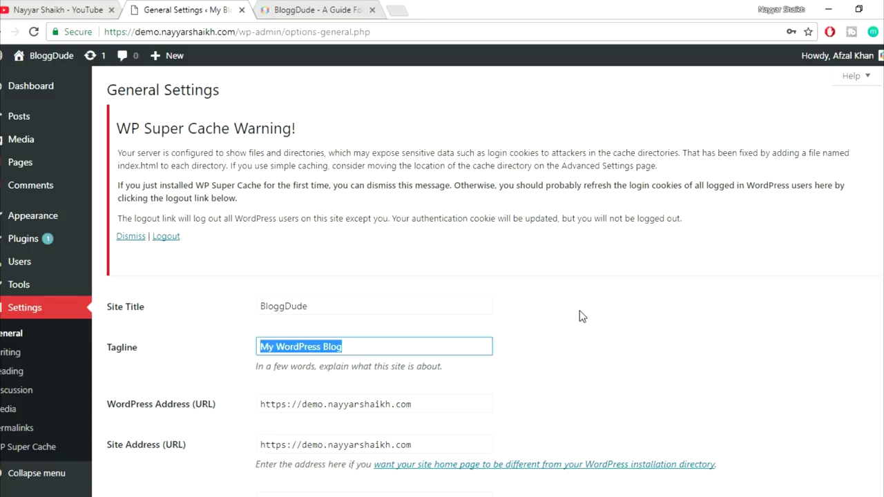
type("YouTu")
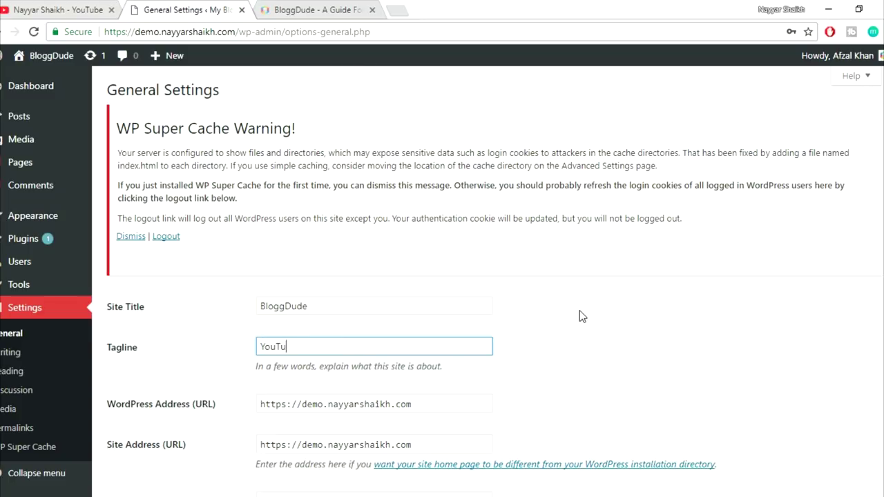
type("be Demo")
scroll(691, 314, "down", 3)
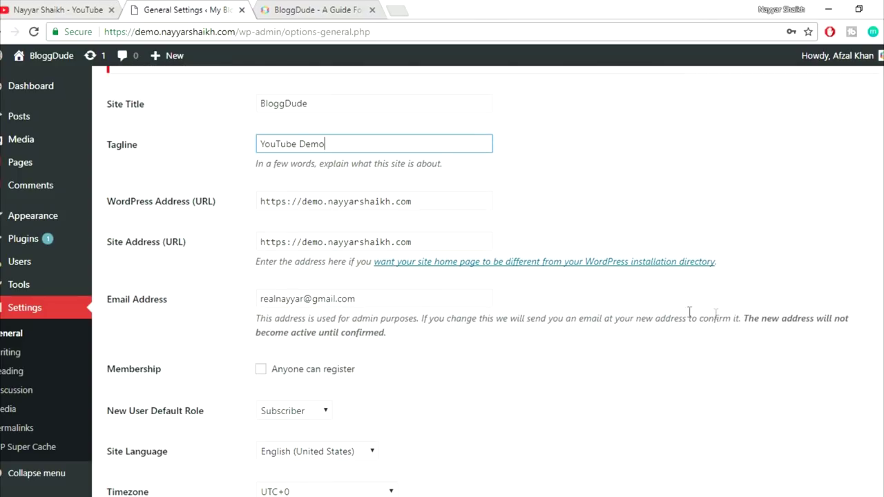
double_click(285, 202)
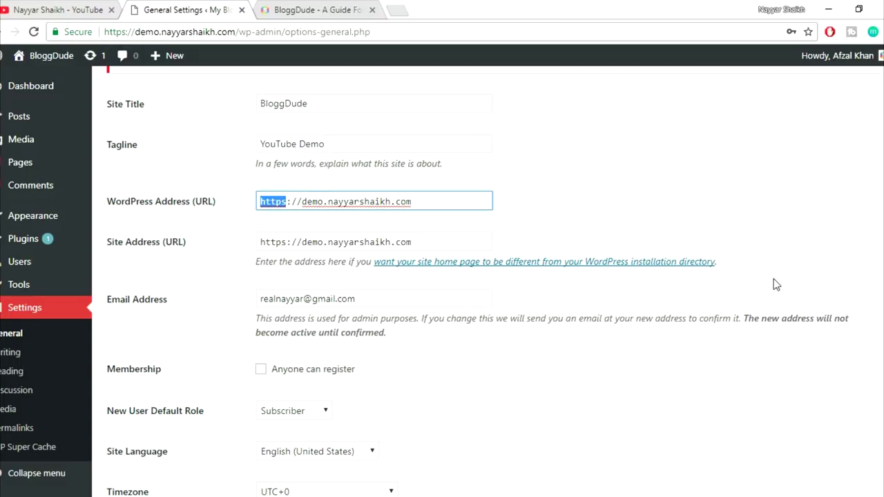
scroll(612, 271, "up", 1)
scroll(612, 271, "down", 7)
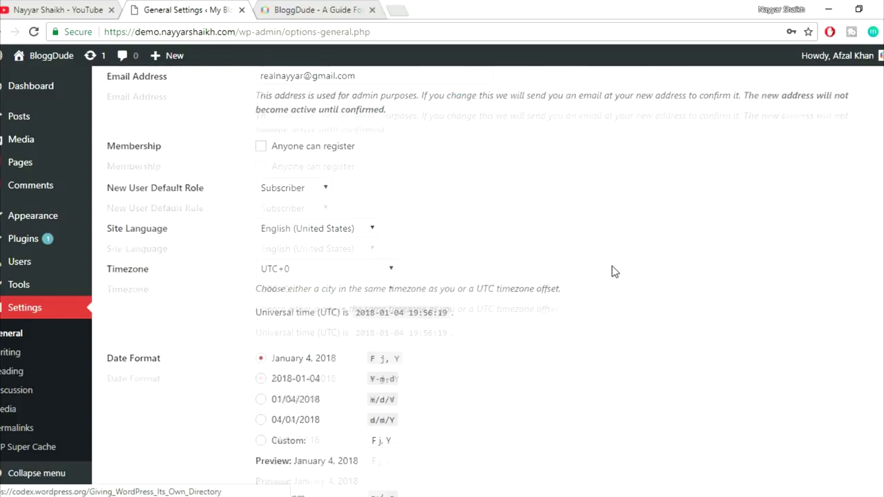
left_click(132, 435)
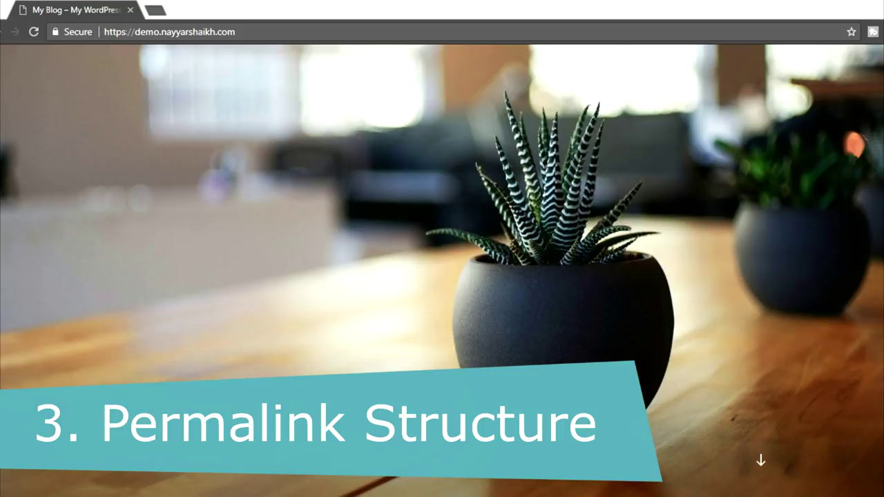
- Open the Hello world! post from the blog's front page
scroll(429, 366, "down", 5)
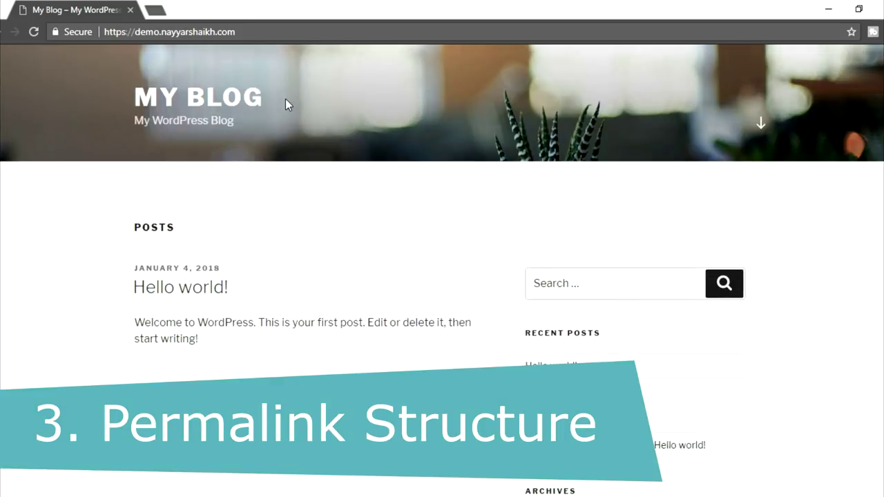
scroll(286, 103, "up", 2)
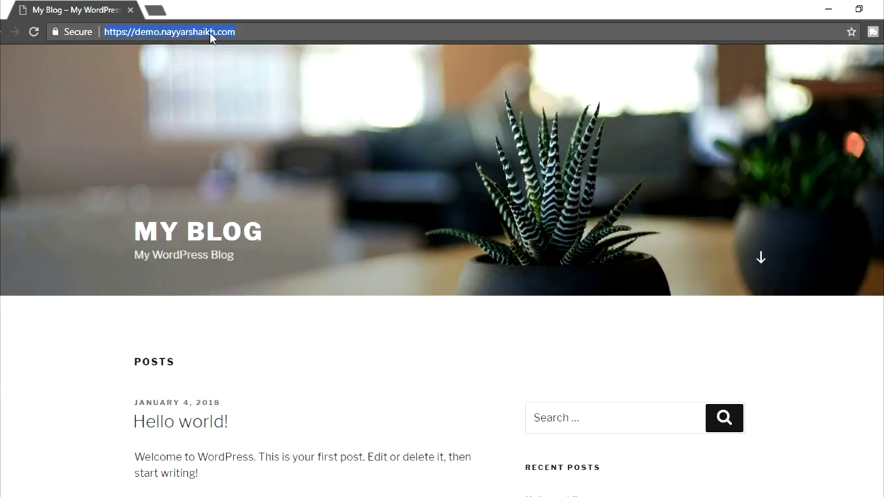
scroll(409, 233, "down", 1)
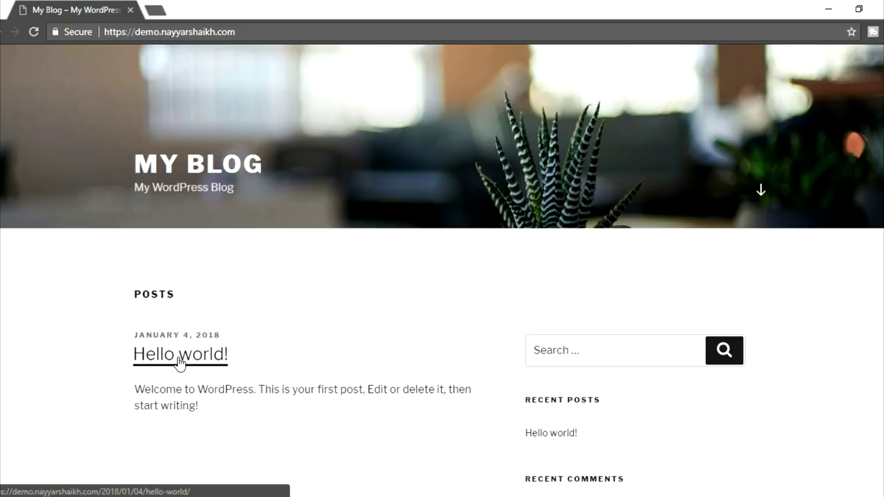
left_click(186, 357)
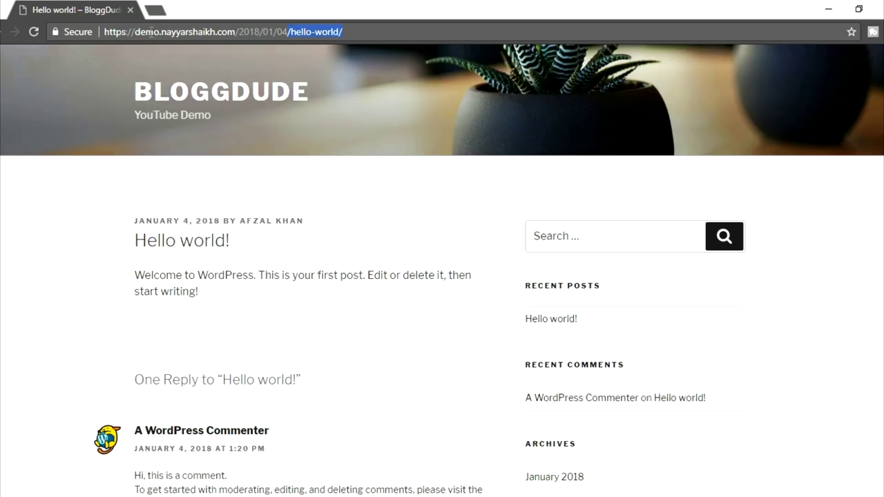
- Inspect the post URL's 2018/01/04 date and hello-world slug, then return to General Settings
left_click(113, 31)
left_click_drag(261, 31, 274, 32)
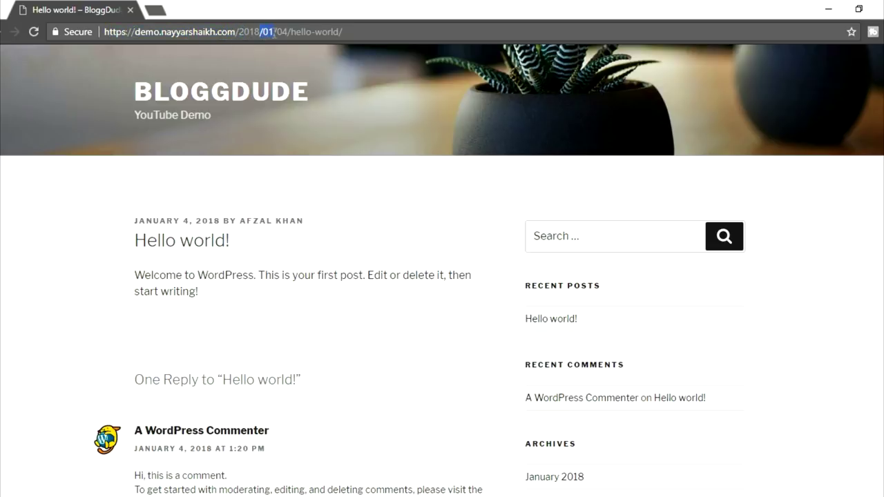
double_click(281, 31)
left_click_drag(342, 32, 288, 32)
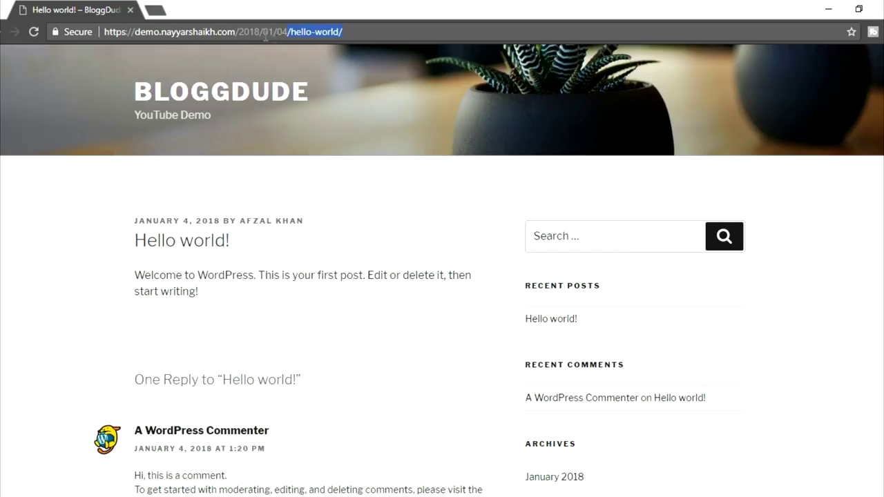
left_click_drag(241, 32, 288, 32)
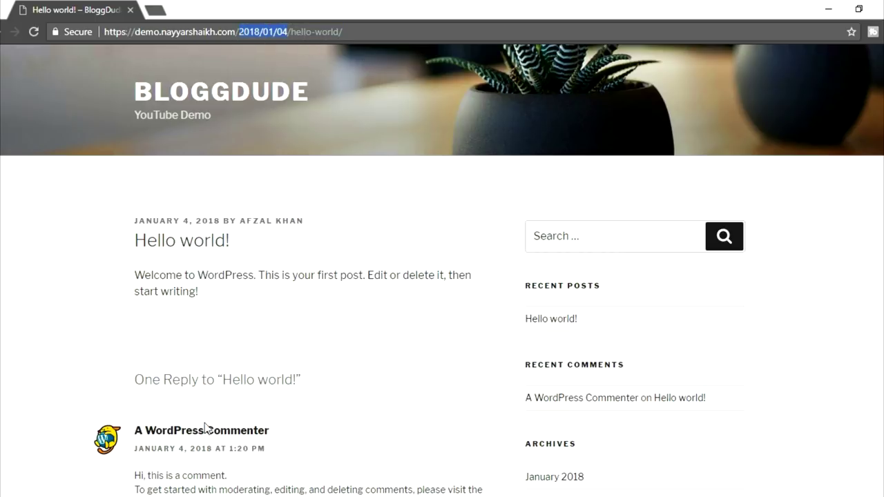
left_click(130, 475)
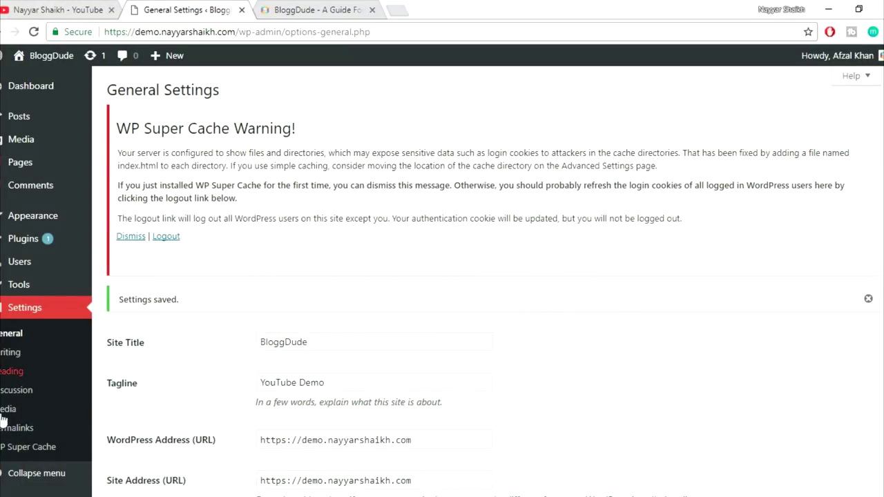
- Open Permalink Settings and clear the existing custom structure value
left_click(26, 430)
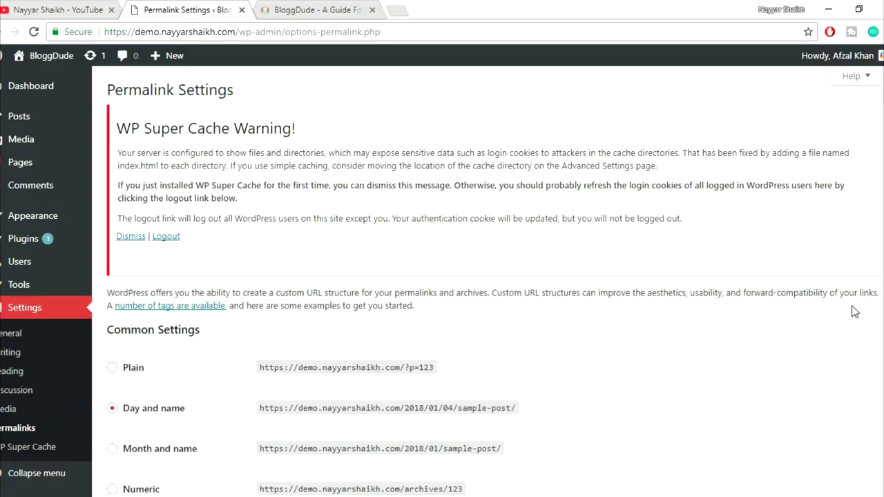
scroll(852, 310, "down", 3)
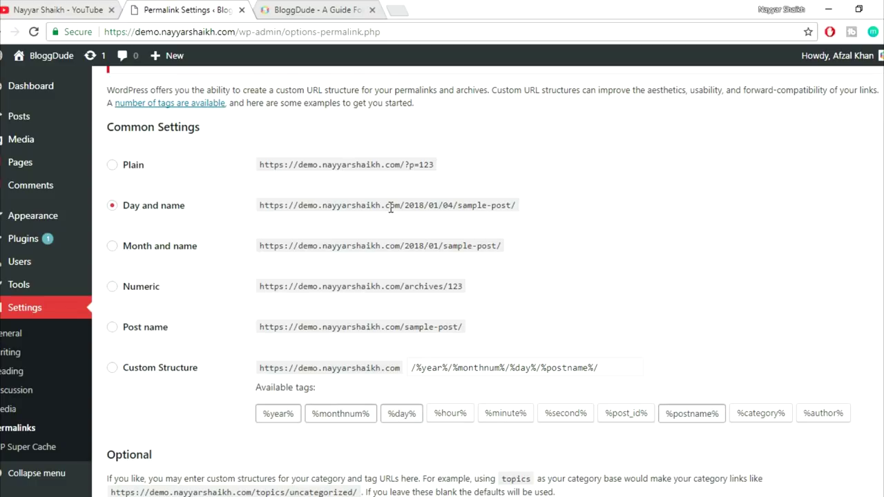
left_click_drag(299, 207, 433, 206)
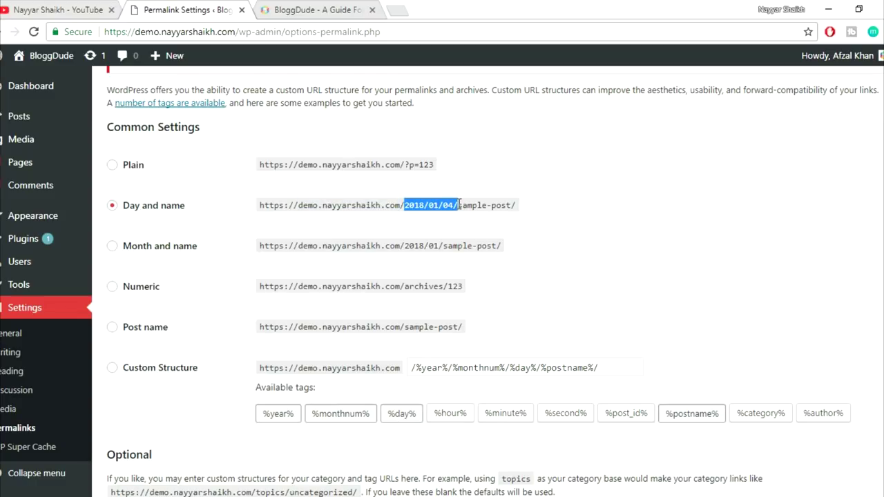
left_click_drag(458, 205, 572, 210)
left_click(696, 210)
scroll(696, 211, "down", 2)
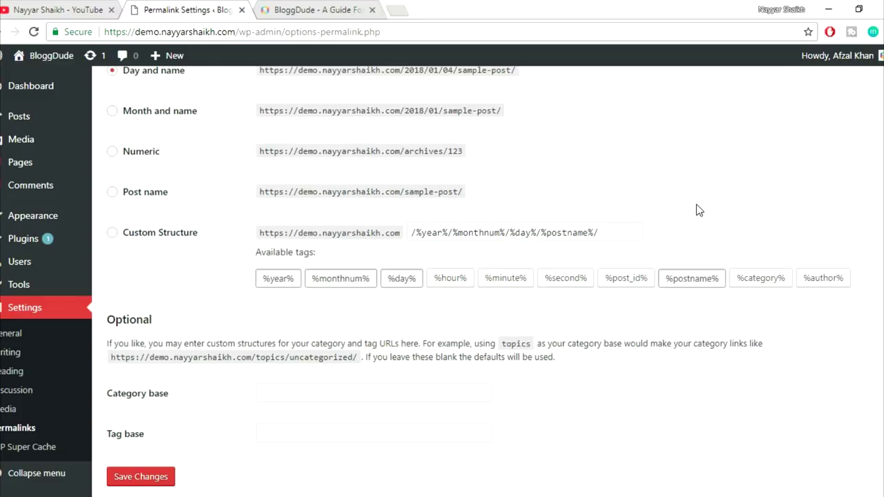
left_click_drag(635, 234, 385, 233)
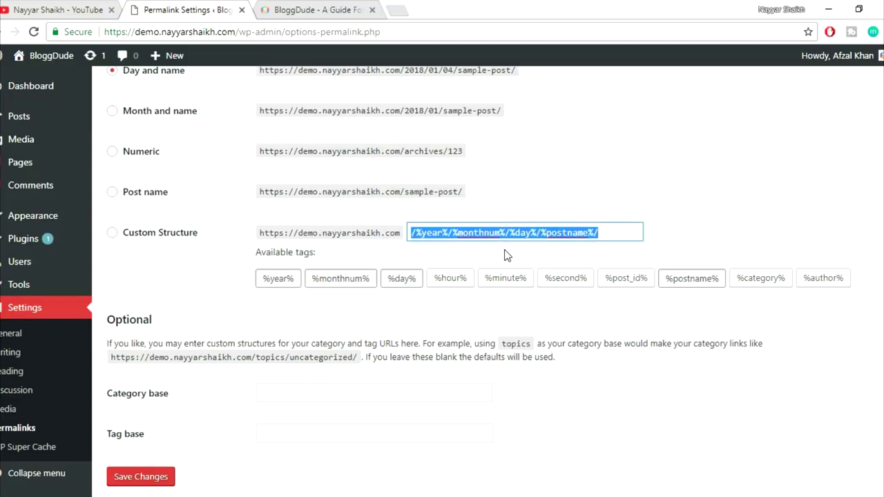
type("4")
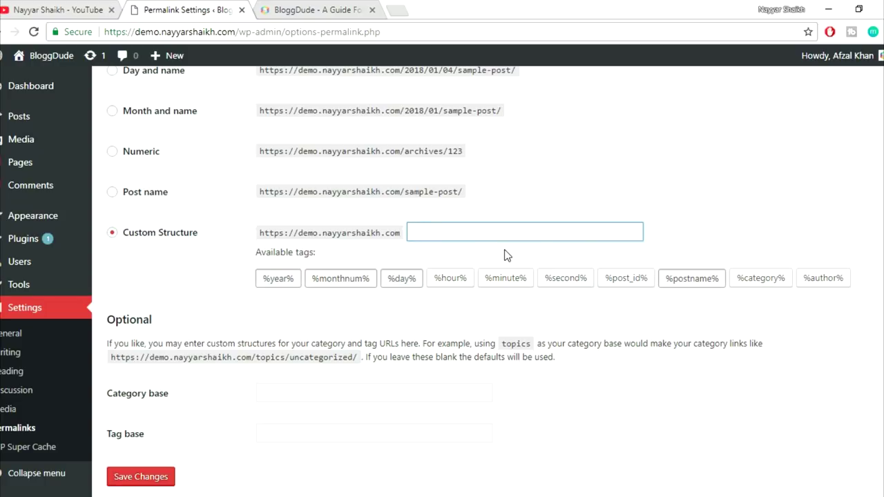
right_click(118, 240)
left_click(102, 243)
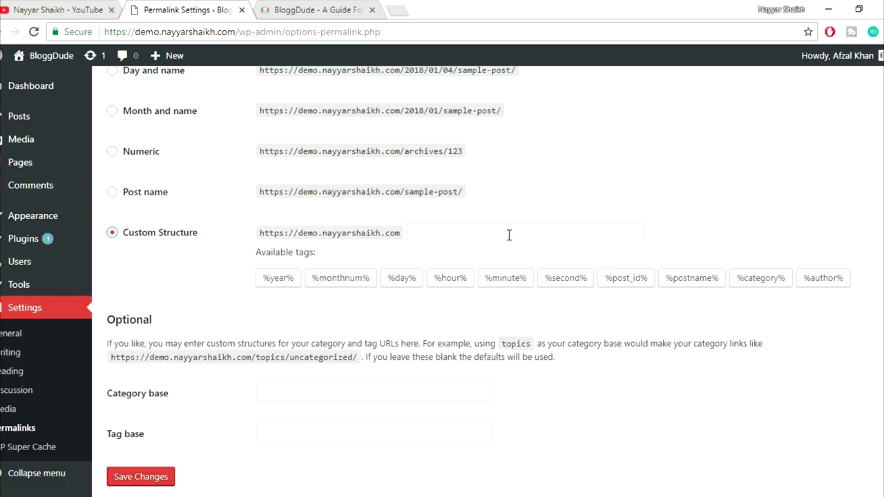
- Build the custom structure /%category%/%postname%/ and save the permalink settings
left_click(763, 289)
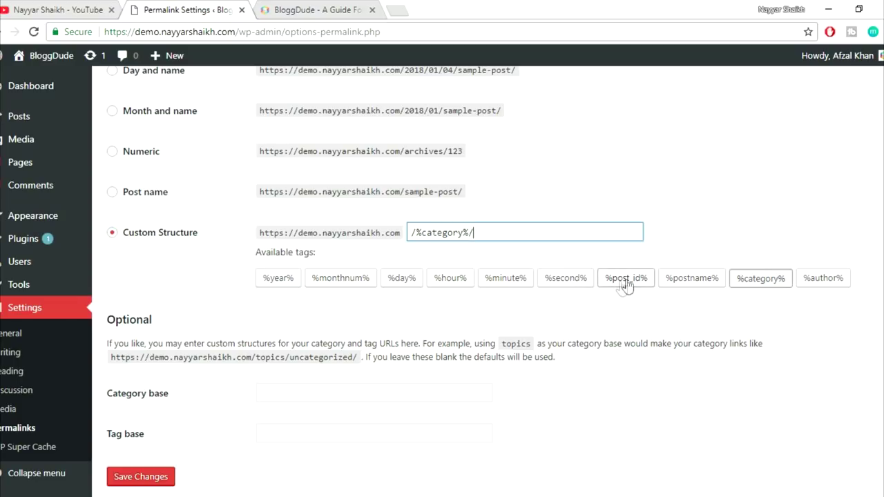
left_click(694, 284)
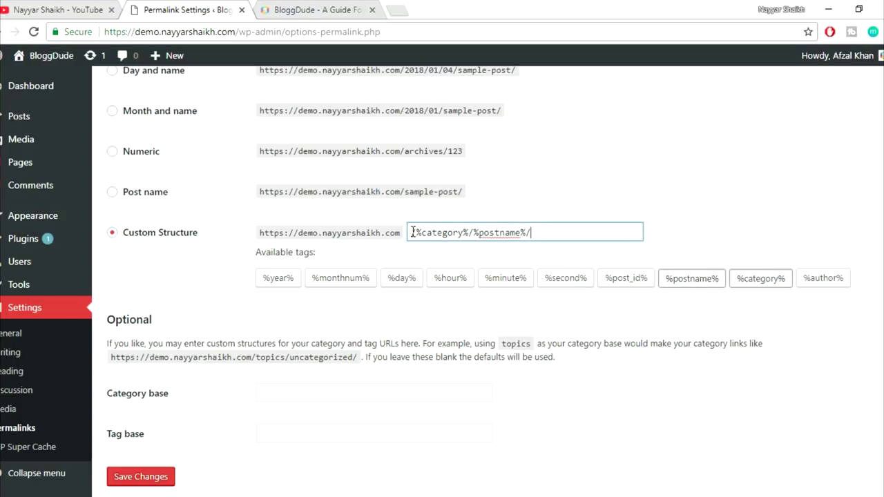
left_click_drag(412, 233, 572, 229)
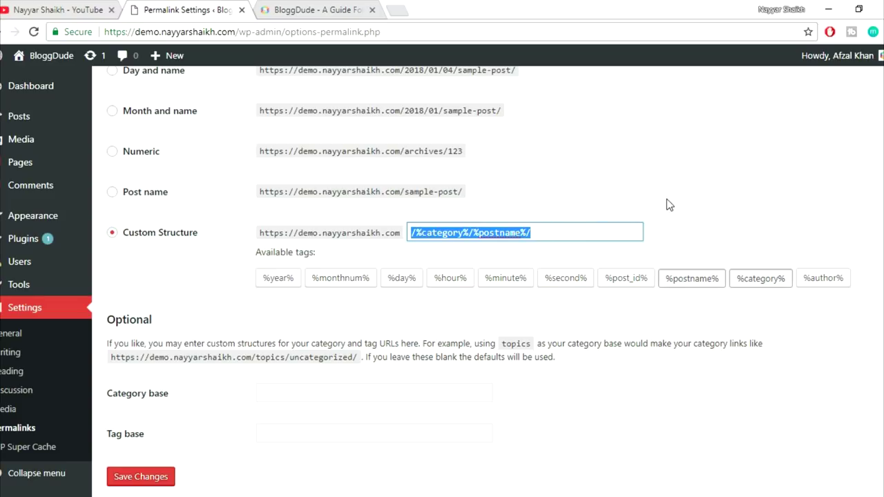
left_click(777, 190)
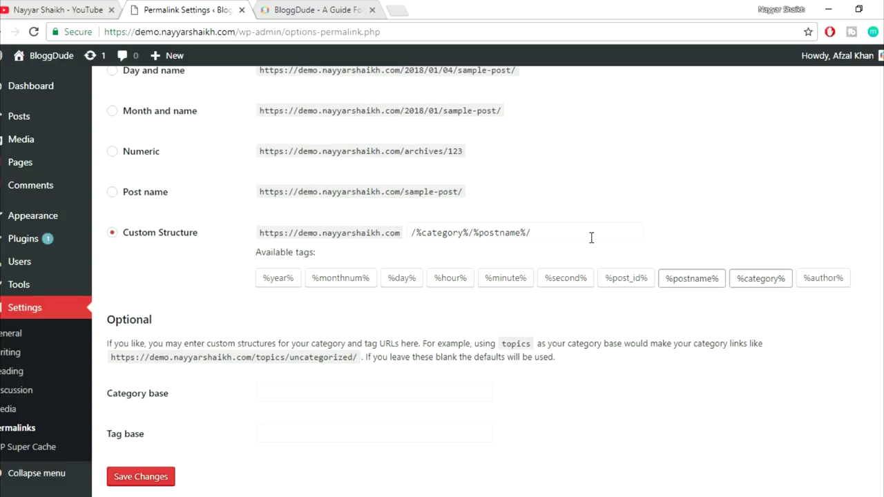
scroll(752, 335, "down", 1)
left_click(170, 429)
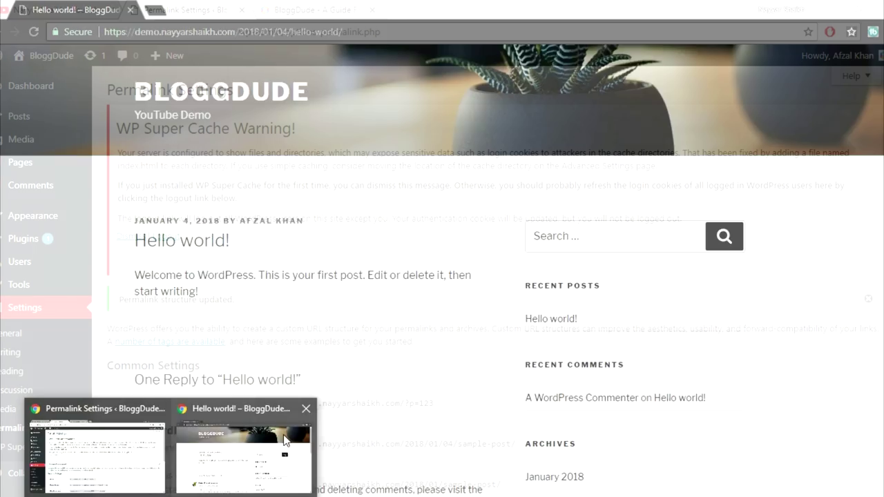
left_click(282, 440)
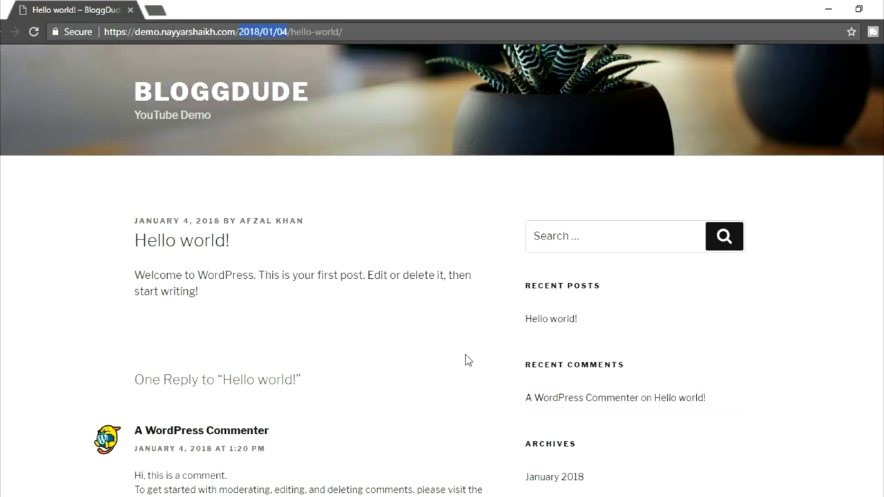
- Reload Hello world! and check its address reads uncategorized/hello-world/
left_click(34, 32)
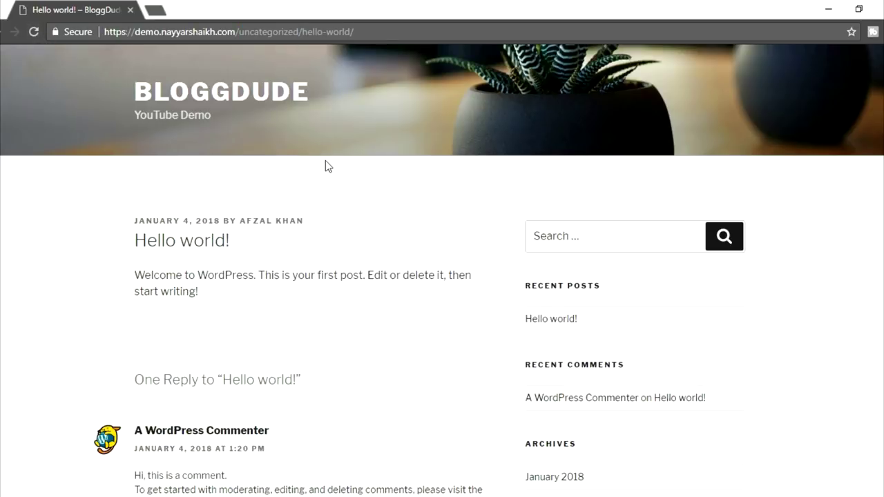
left_click_drag(239, 32, 299, 34)
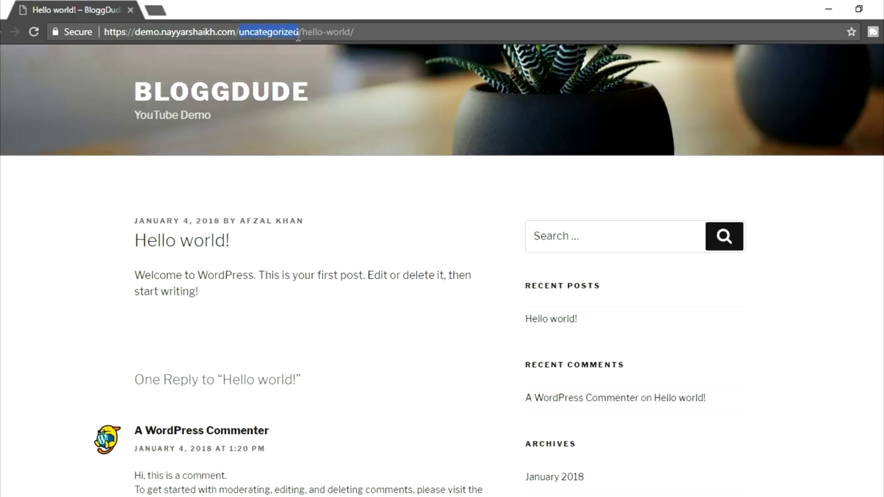
left_click(249, 32)
left_click_drag(352, 32, 308, 32)
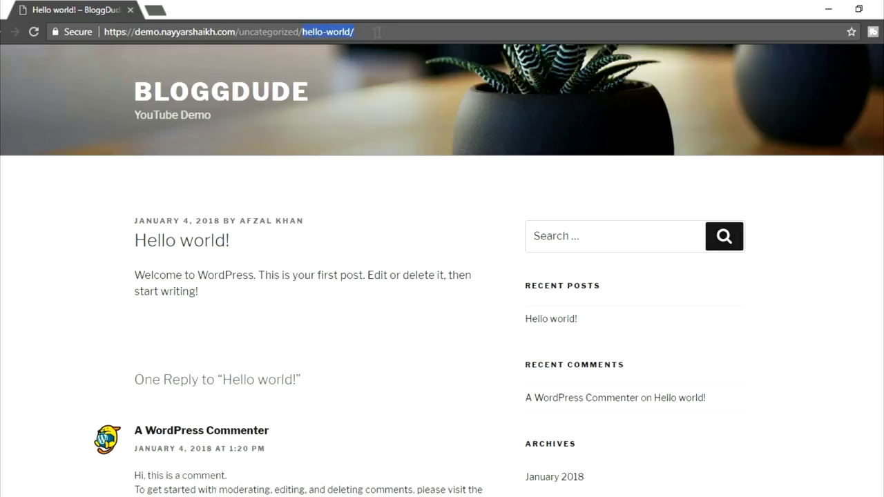
left_click(411, 241)
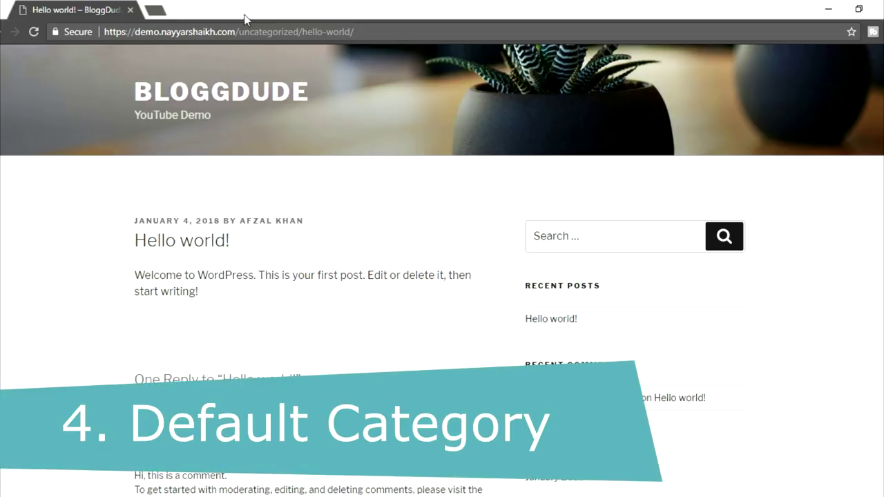
- Highlight the uncategorized category part of the post address
left_click_drag(240, 31, 296, 31)
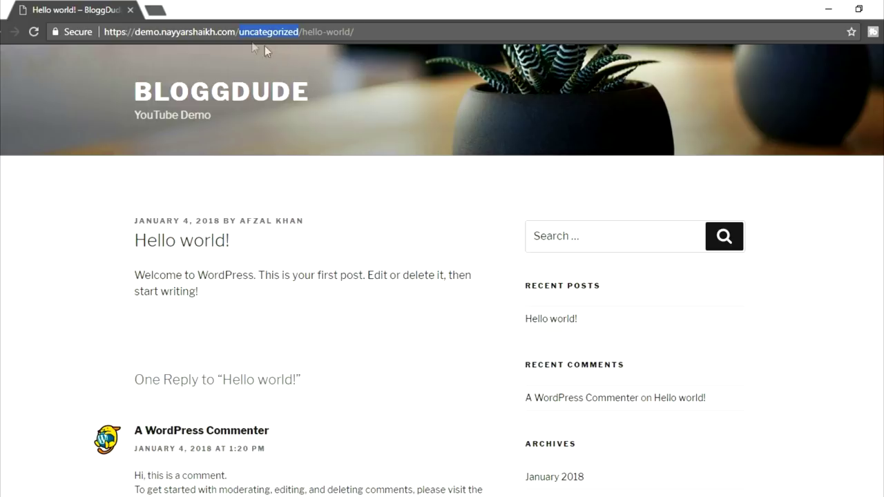
left_click(246, 35)
left_click_drag(237, 32, 297, 32)
- Go to Posts > Categories, where Uncategorized is the only category
left_click(97, 449)
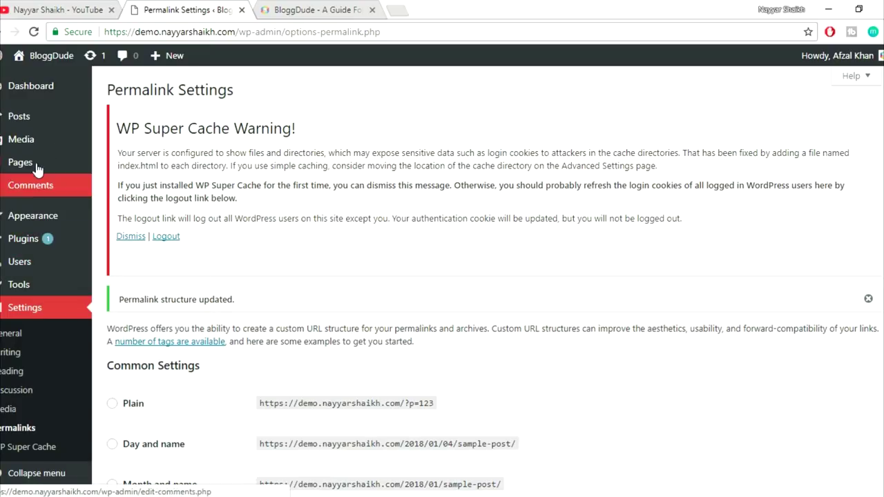
mouse_move(31, 119)
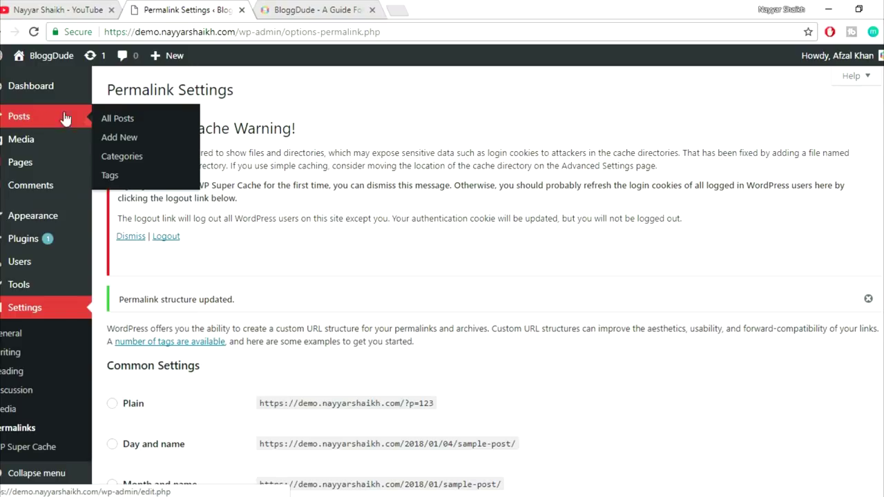
left_click(121, 158)
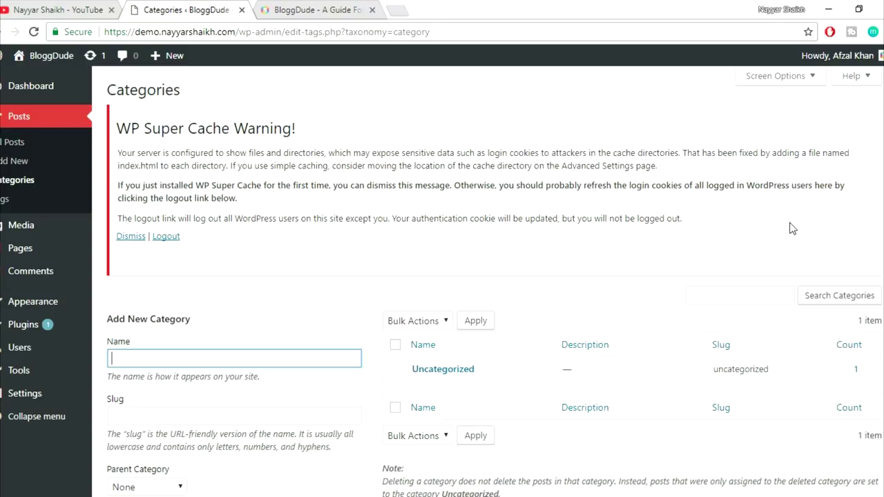
scroll(606, 301, "down", 1)
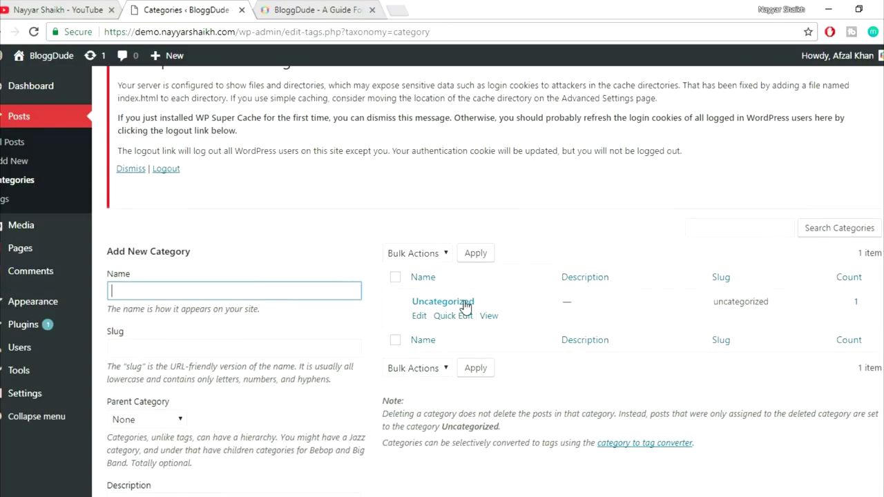
- Edit the Uncategorized category and replace its name with WordPress
left_click(419, 316)
scroll(779, 290, "down", 3)
scroll(782, 291, "up", 1)
left_click_drag(333, 190, 205, 192)
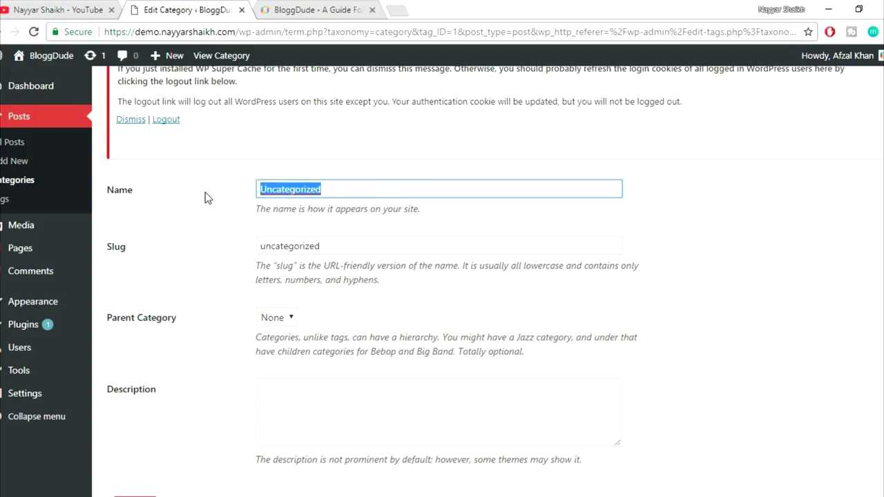
type("WordP")
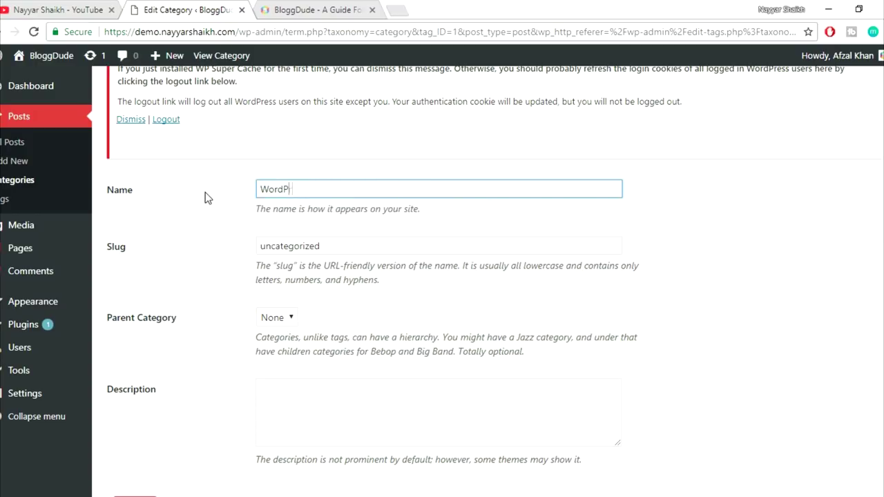
type("ress")
left_click_drag(332, 188, 201, 189)
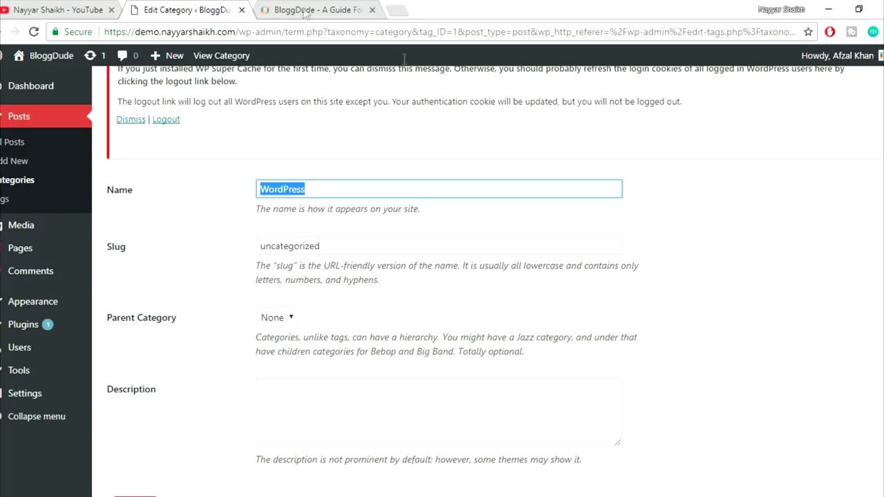
- Scroll through the live BloggDude home page to see how its posts are categorized
left_click(277, 9)
scroll(391, 373, "down", 1)
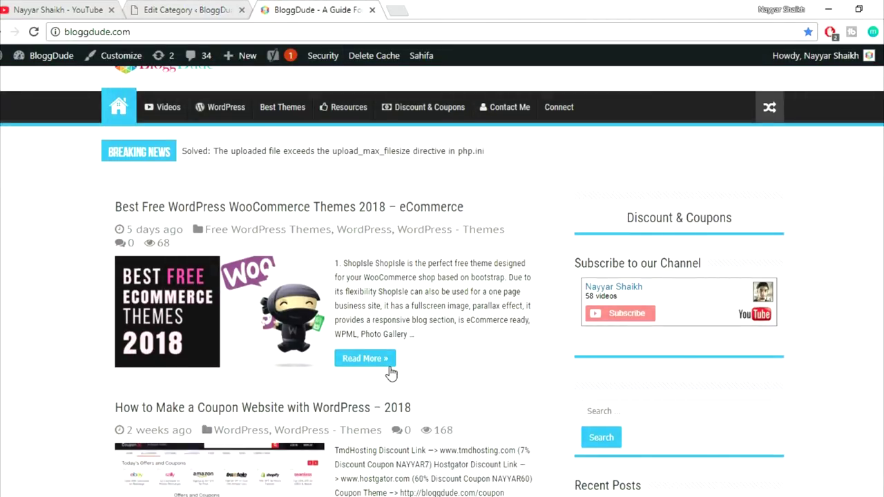
scroll(391, 373, "down", 15)
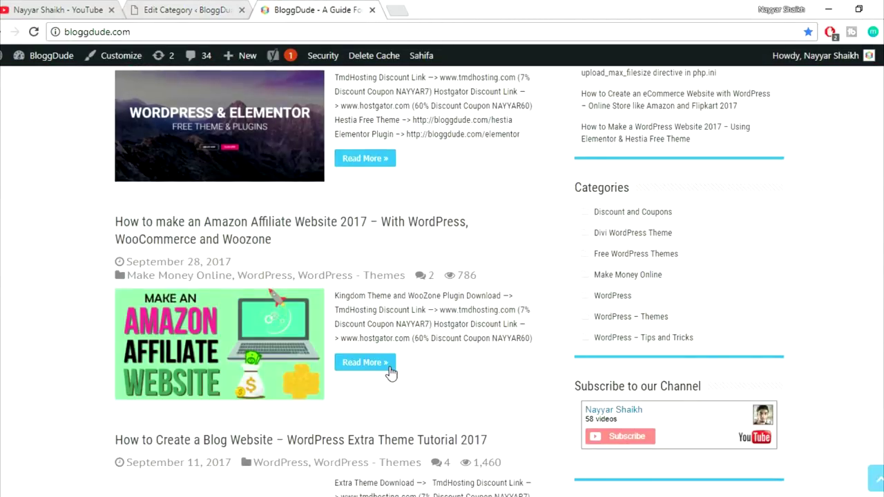
scroll(390, 373, "up", 14)
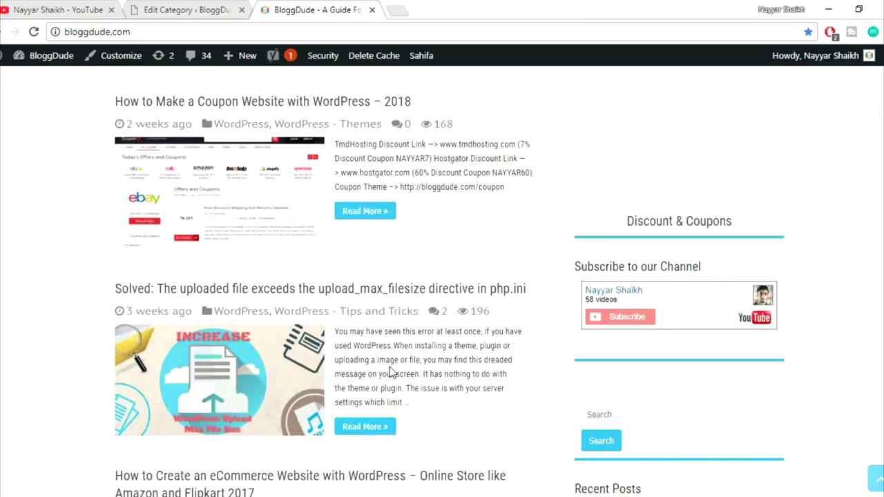
scroll(391, 373, "up", 2)
- Set the category slug to wordpress and update the WordPress category
left_click(228, 8)
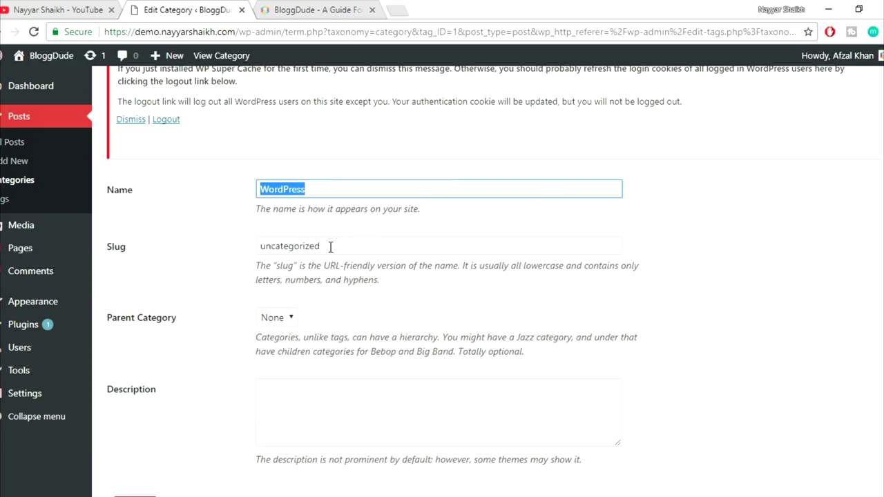
key("Tab")
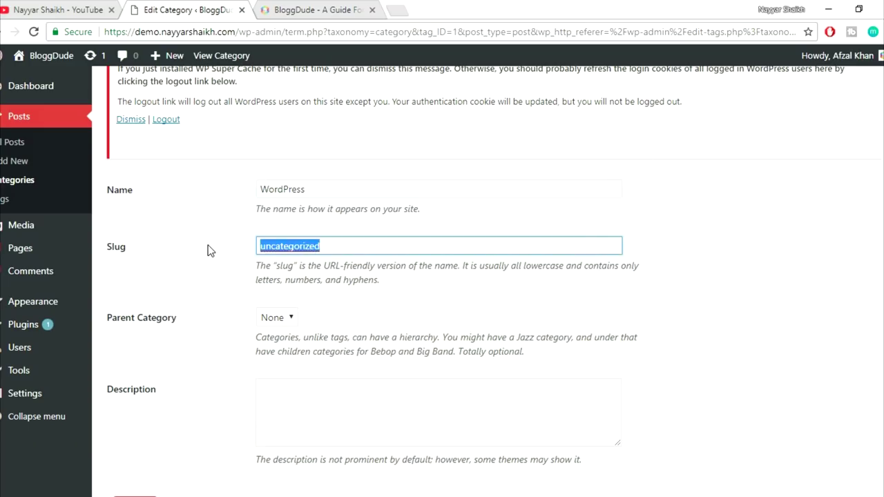
type("wordpress")
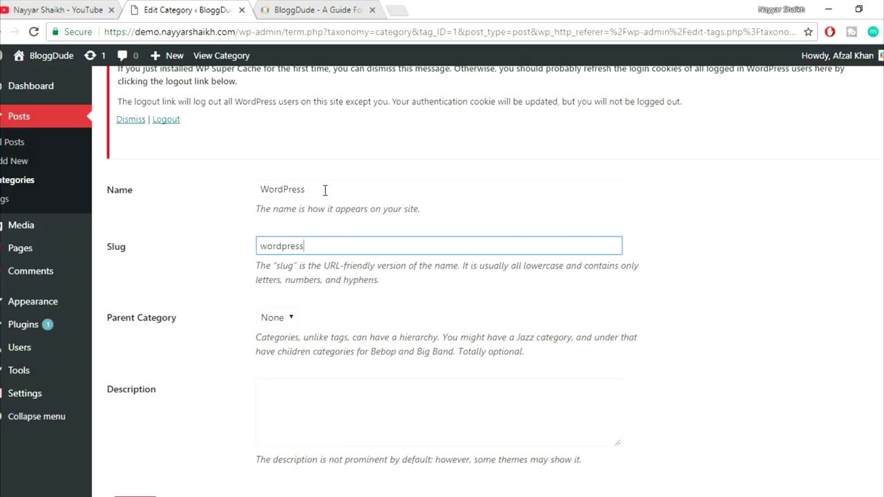
key("shift+Tab")
key("Tab")
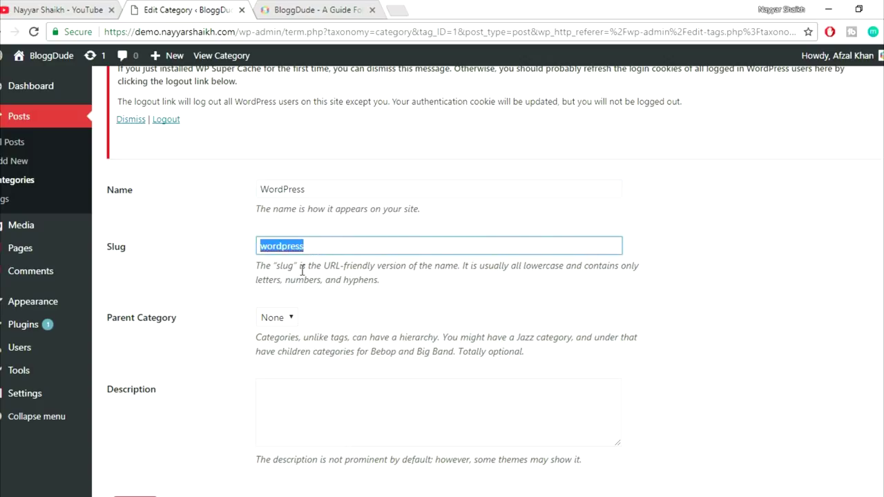
left_click(270, 259)
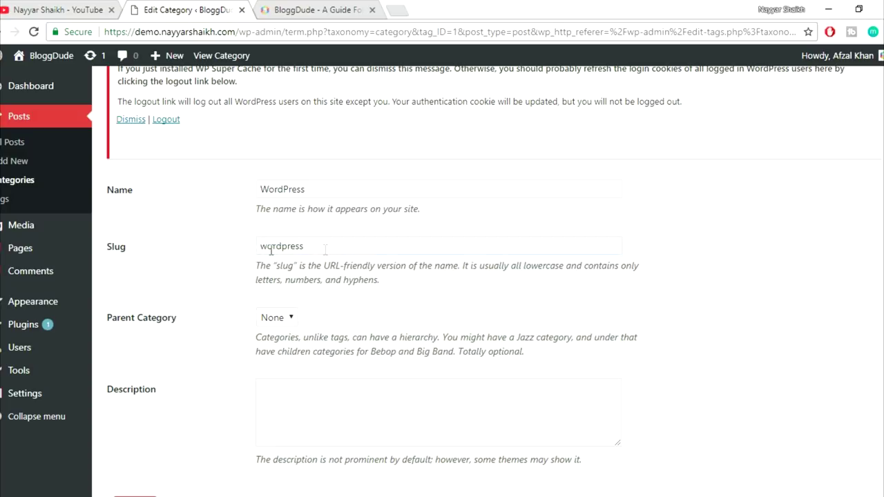
scroll(674, 273, "down", 2)
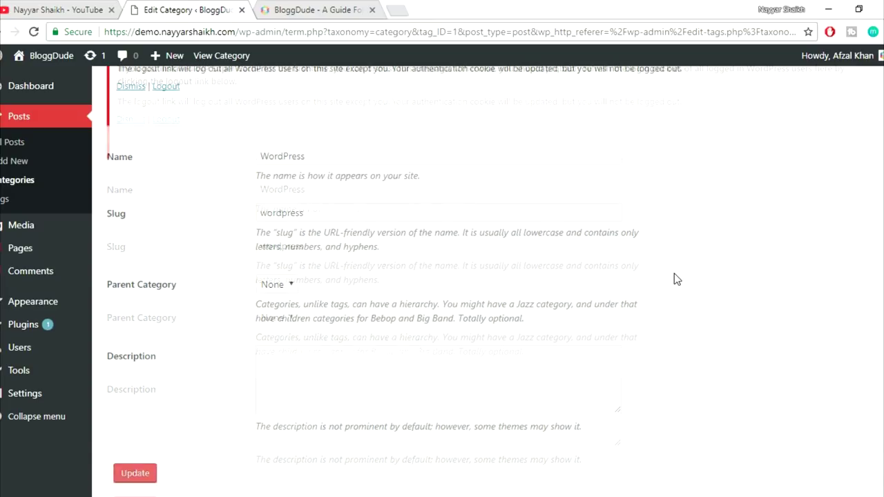
left_click(135, 440)
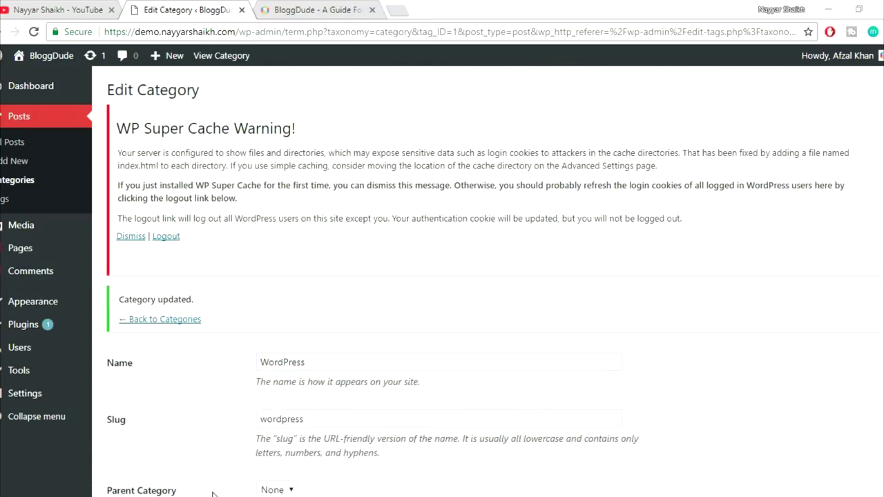
- Reload Hello world! and confirm its address now contains wordpress/hello-world/
left_click(266, 453)
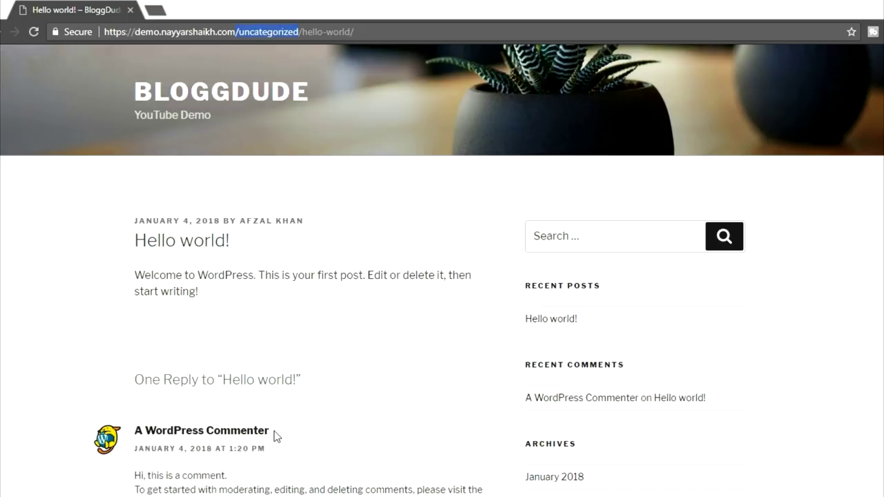
left_click(33, 32)
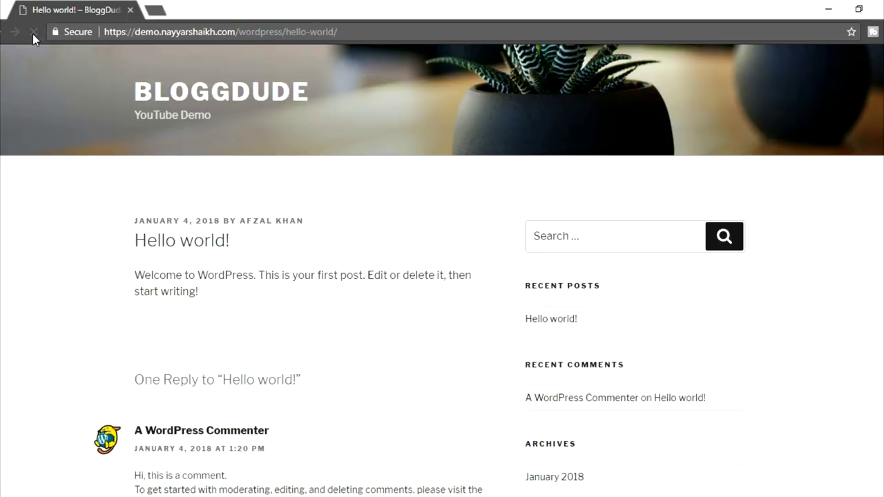
left_click_drag(251, 36, 280, 38)
left_click(781, 328)
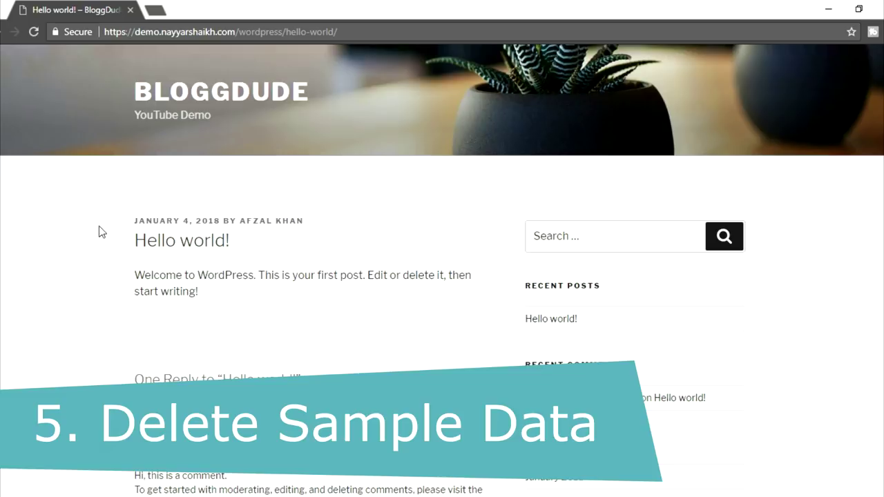
scroll(323, 270, "down", 1)
left_click_drag(215, 197, 142, 205)
left_click(263, 228)
left_click(217, 227)
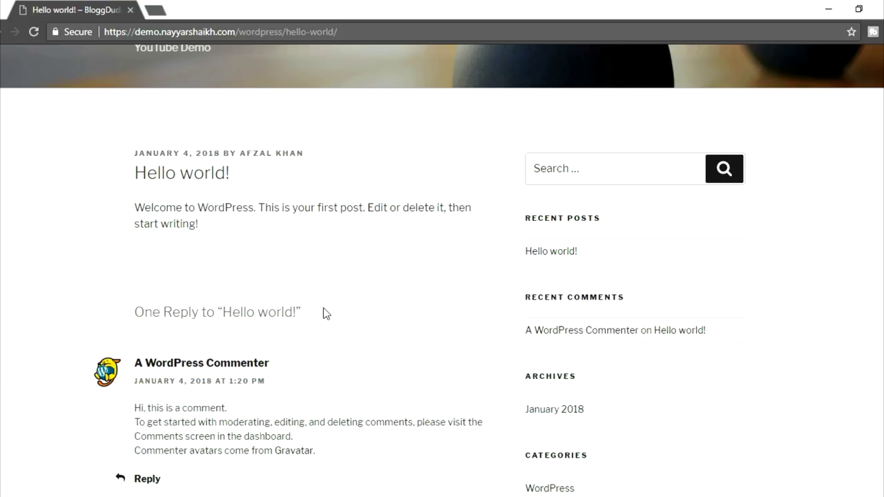
scroll(323, 310, "down", 3)
left_click_drag(115, 205, 348, 247)
left_click(348, 246)
left_click_drag(132, 209, 331, 260)
left_click(330, 259)
scroll(350, 287, "up", 4)
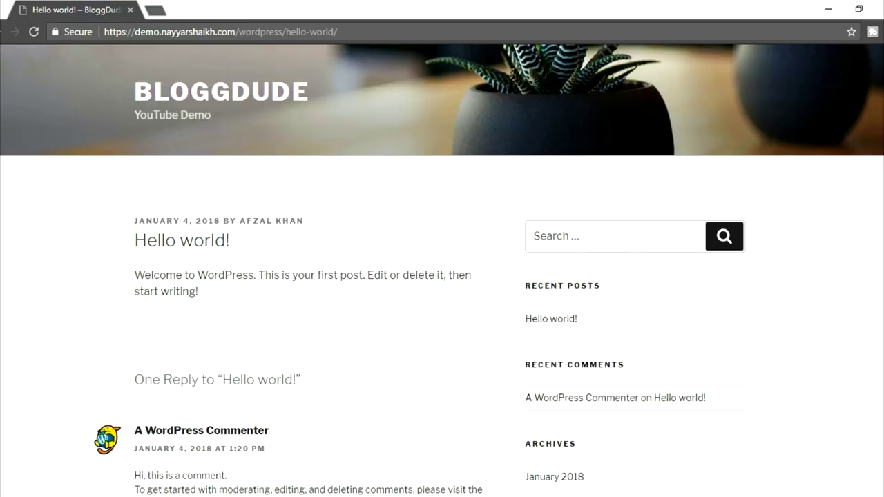
- Glance at the BloggDude blog, then return to the updated WordPress category page
left_click(131, 460)
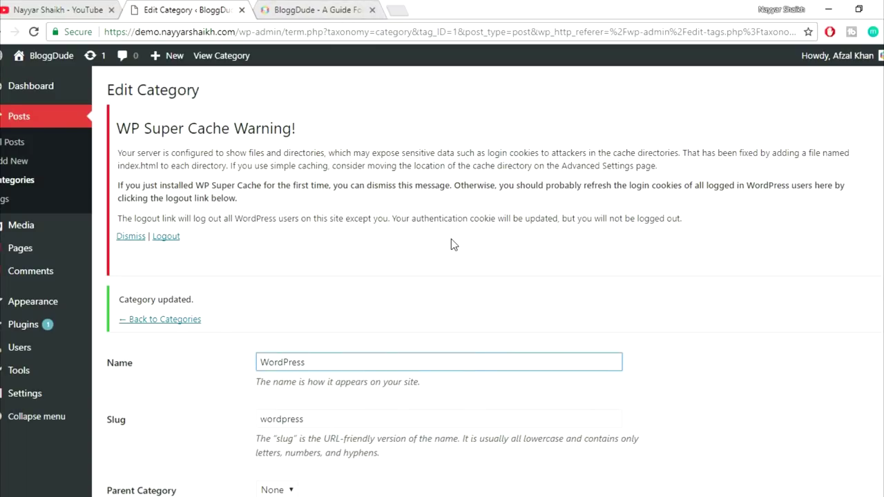
left_click(300, 6)
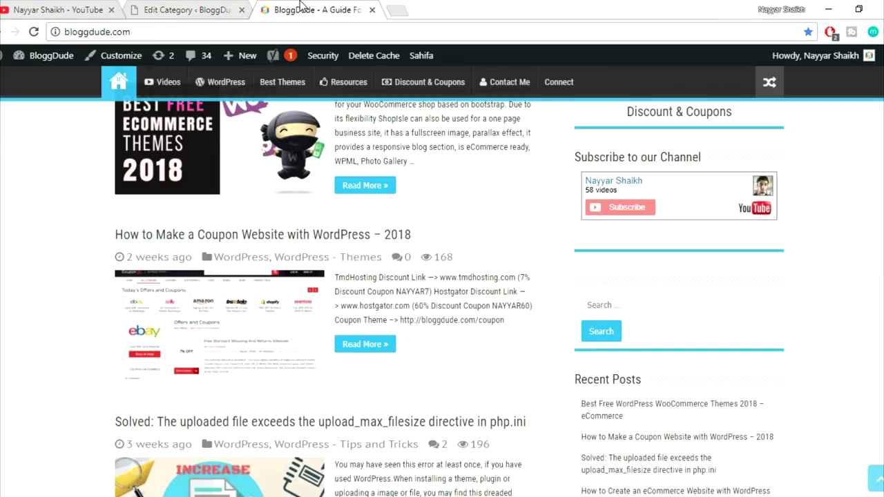
scroll(469, 386, "up", 1)
scroll(470, 387, "up", 3)
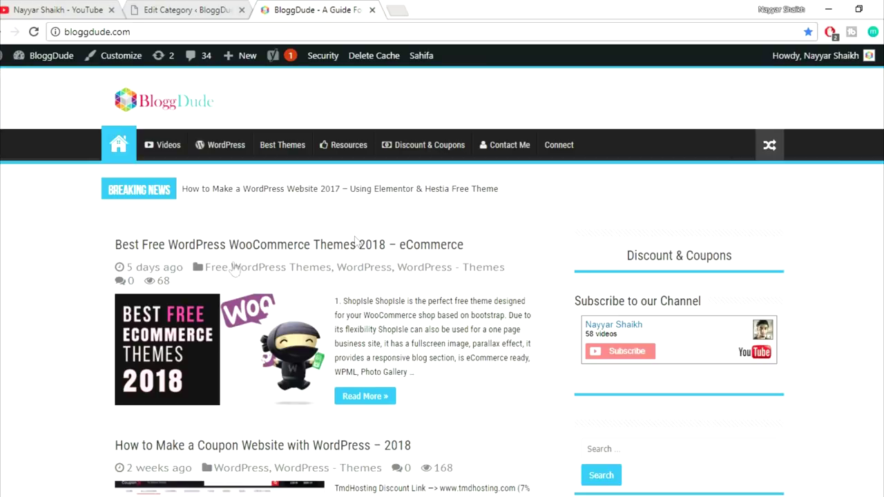
left_click(200, 8)
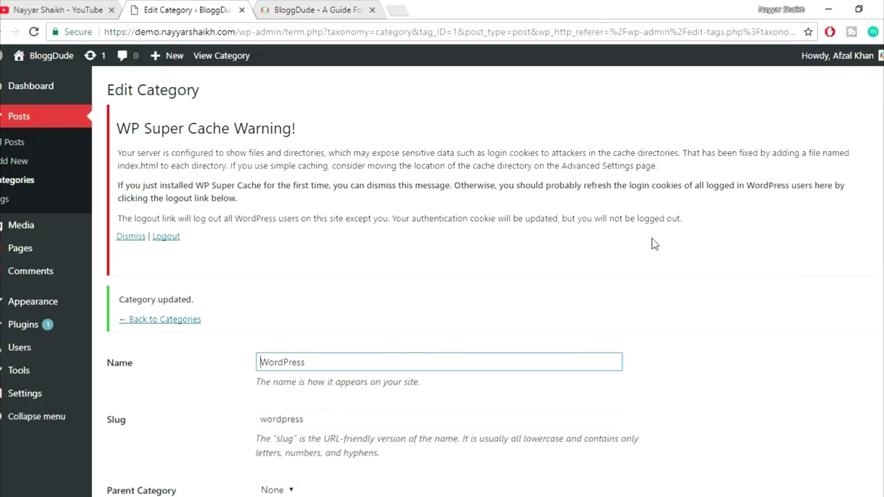
- Trash the Hello world! post from All Posts, then delete it permanently from Trash
left_click(13, 146)
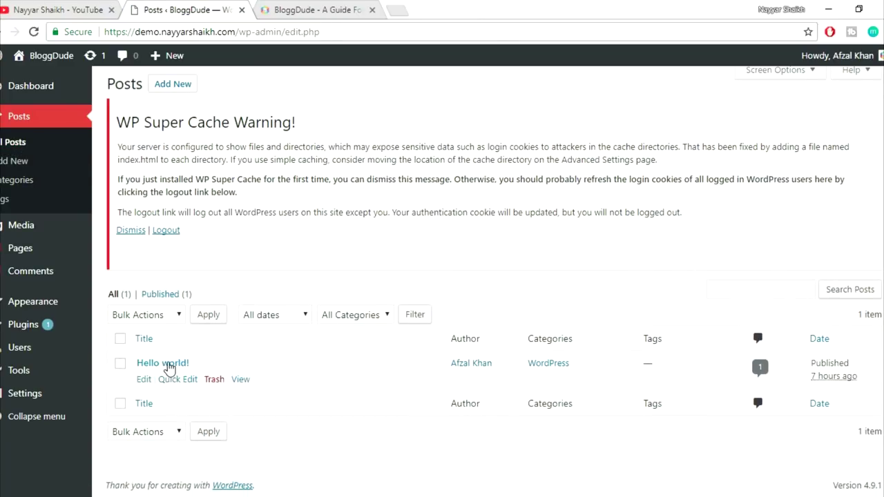
left_click(214, 380)
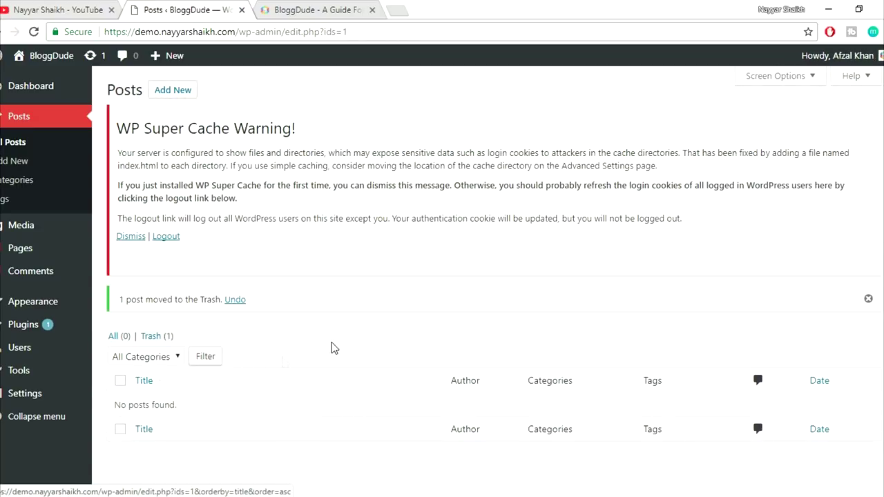
scroll(346, 345, "down", 1)
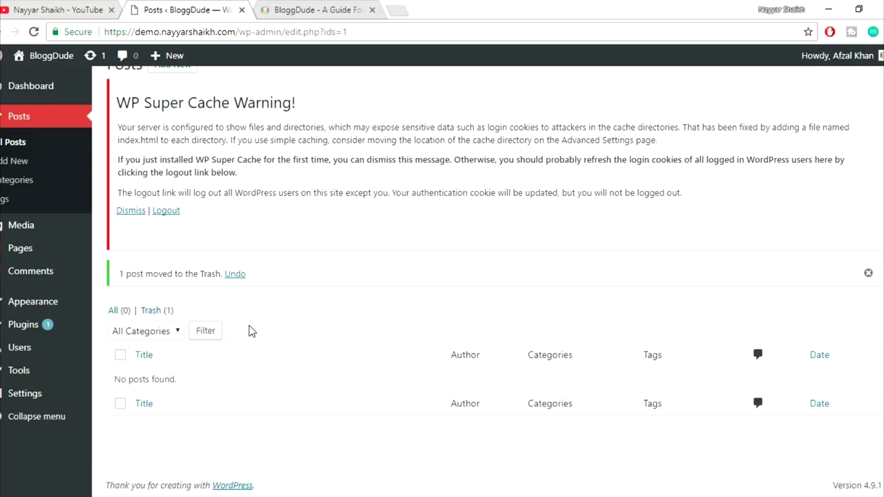
scroll(251, 331, "up", 1)
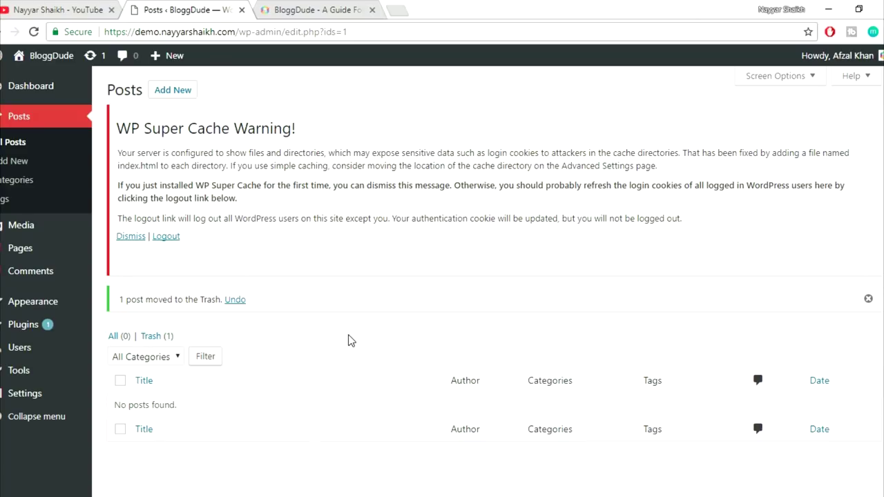
scroll(351, 341, "down", 1)
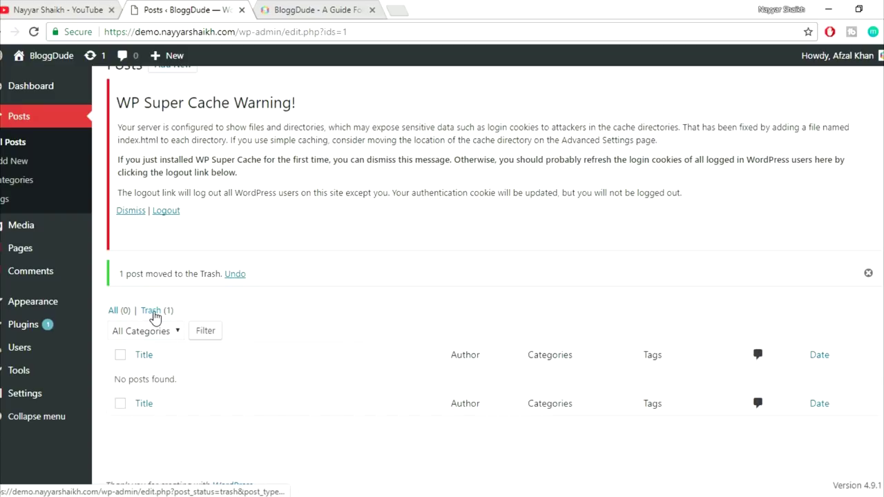
left_click(152, 312)
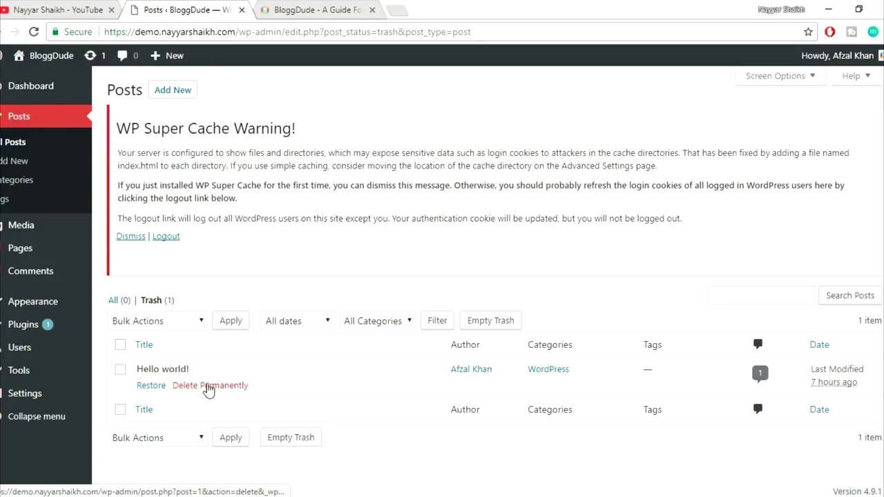
left_click(206, 387)
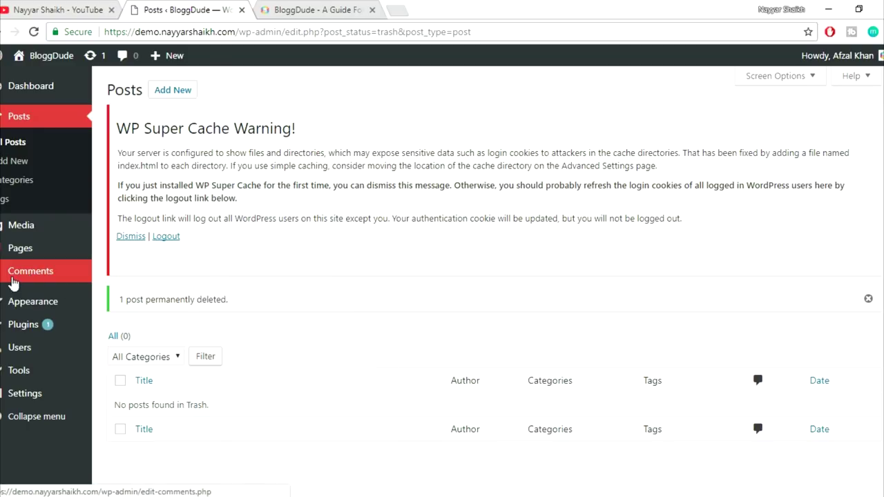
- Check that the Comments list is empty, then return to the Hello world! window
left_click(28, 277)
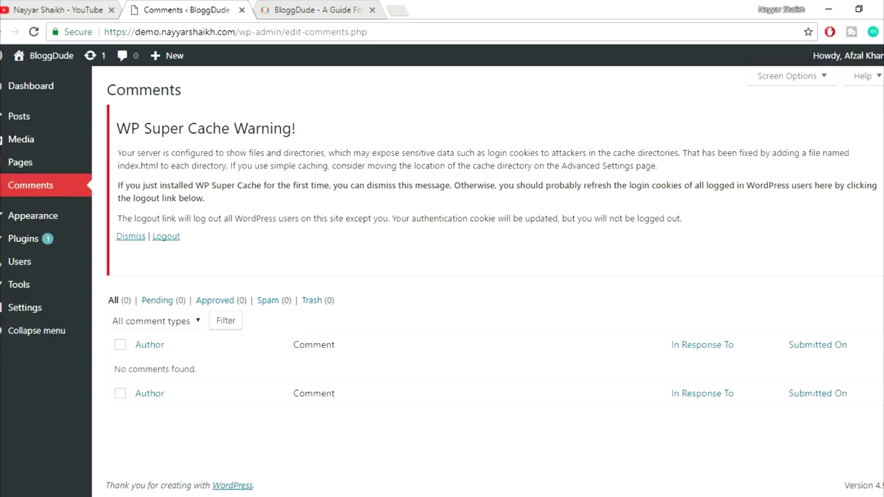
left_click(247, 454)
scroll(349, 353, "down", 1)
- Deactivate WP Super Cache, then bulk-delete Akismet Anti-Spam, Hello Dolly and WP Super Cache
left_click(34, 243)
scroll(565, 259, "down", 1)
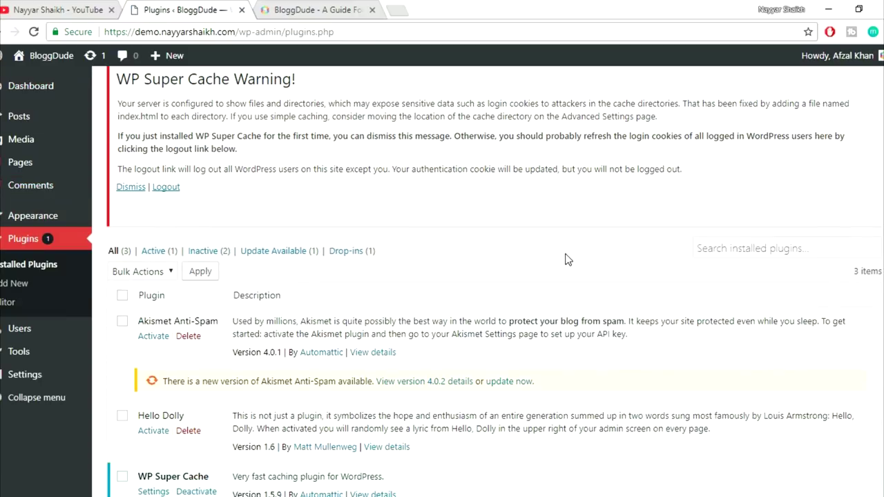
scroll(565, 260, "down", 2)
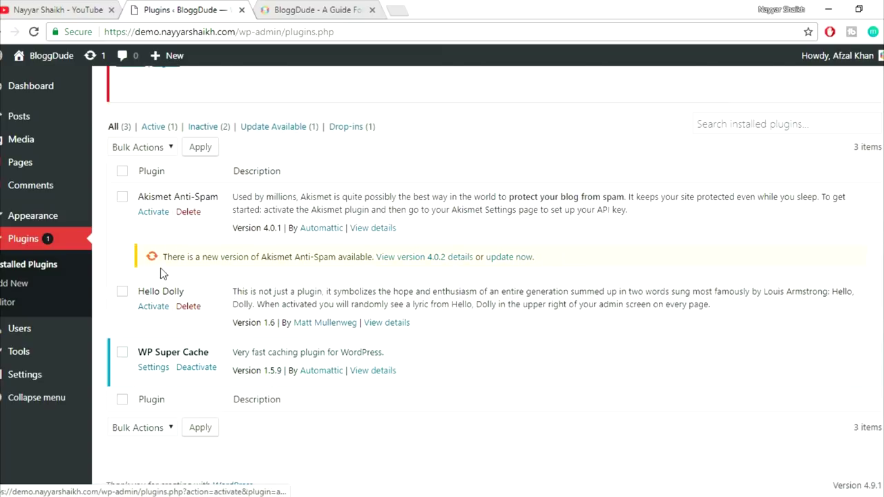
left_click(197, 373)
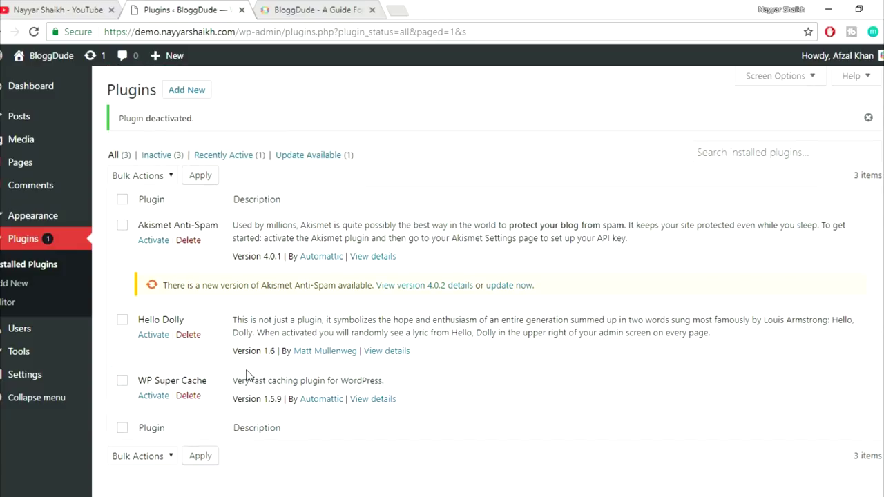
left_click(122, 201)
left_click(147, 174)
left_click(126, 245)
left_click(195, 181)
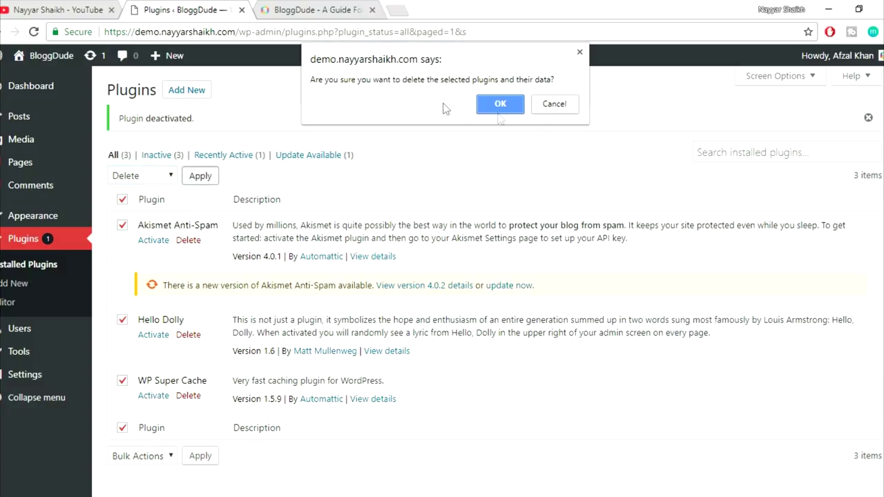
left_click(496, 109)
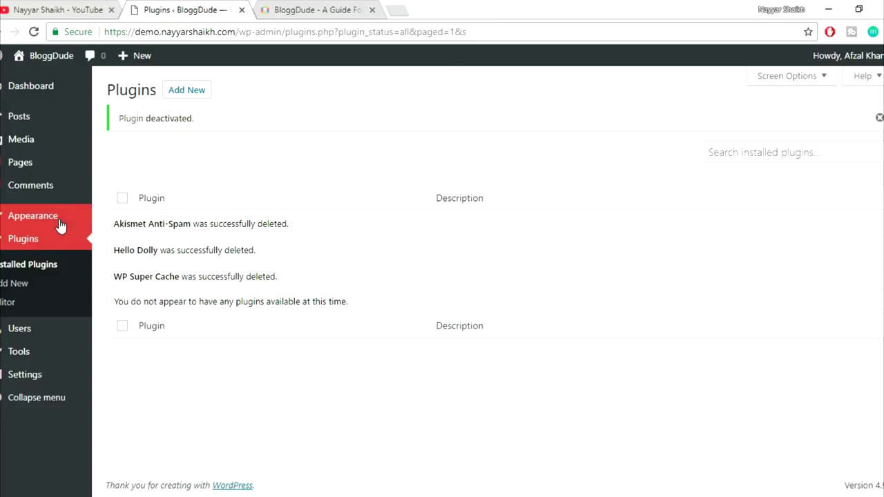
- Delete the inactive Twenty Fifteen and Twenty Sixteen themes via their Theme Details
left_click(33, 222)
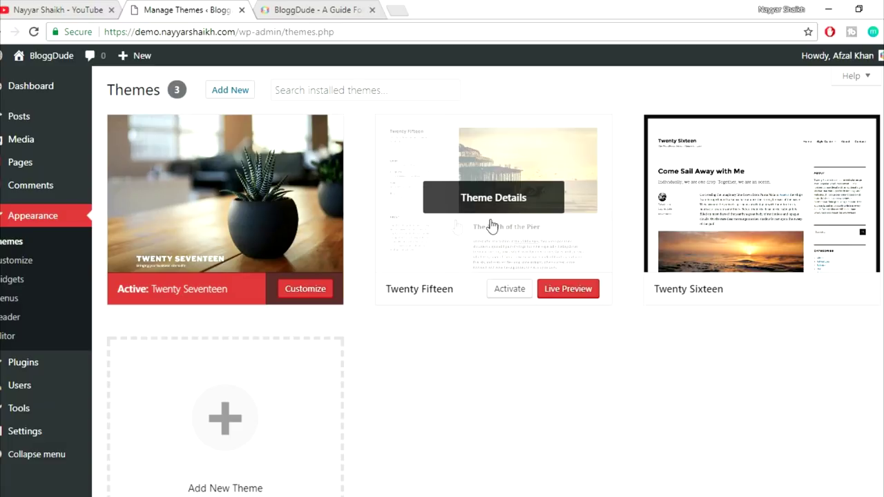
left_click(481, 200)
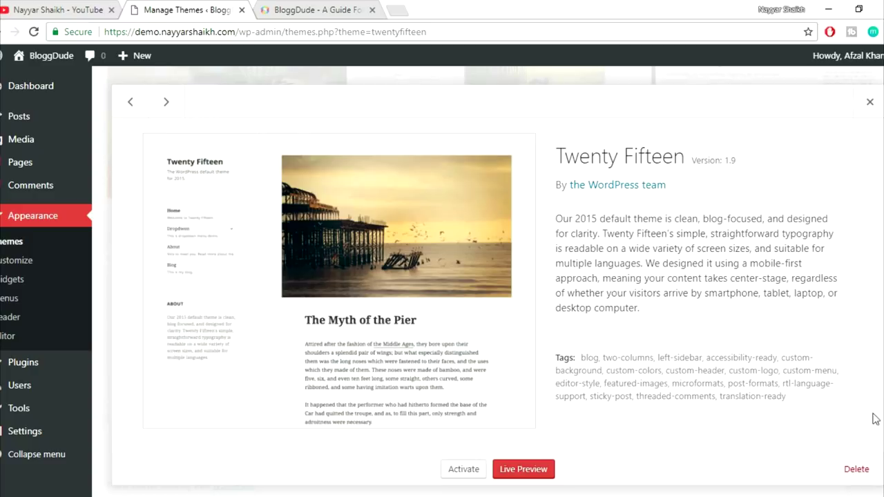
left_click(849, 470)
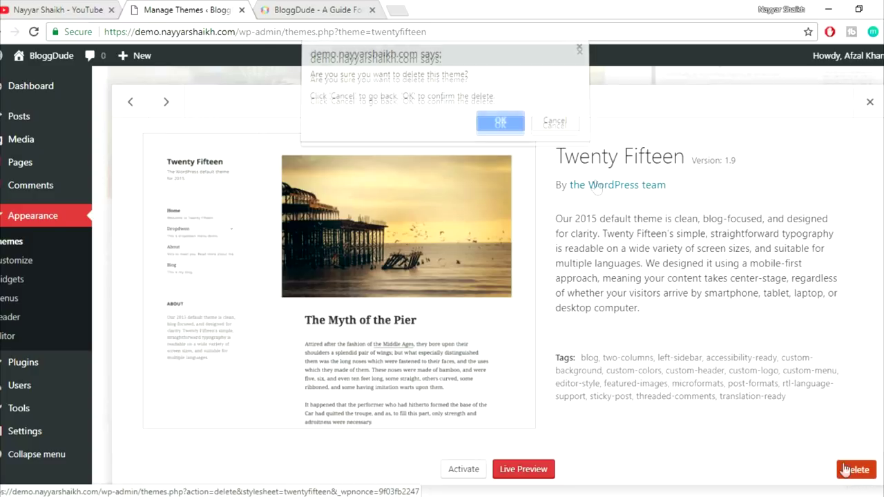
left_click(503, 116)
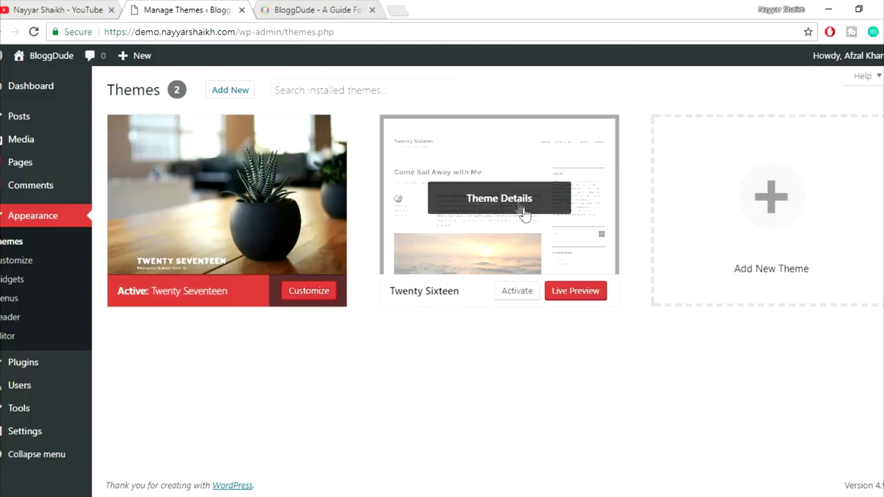
left_click(503, 198)
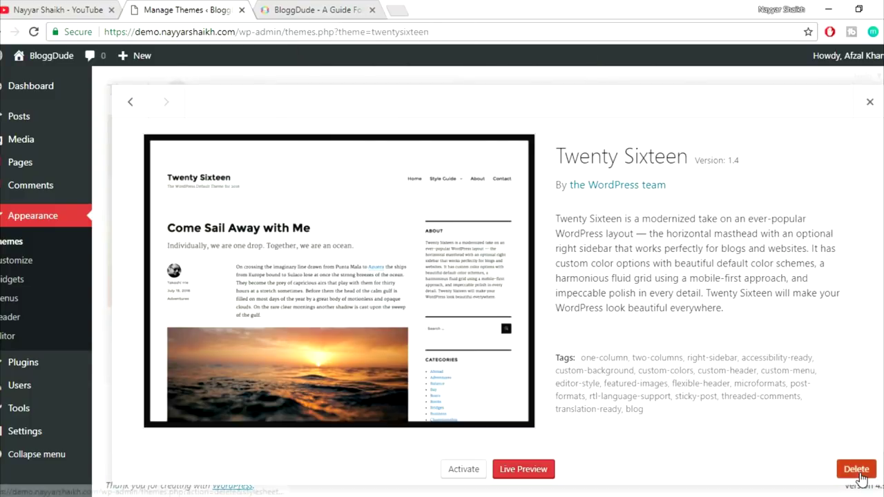
left_click(857, 469)
left_click(500, 120)
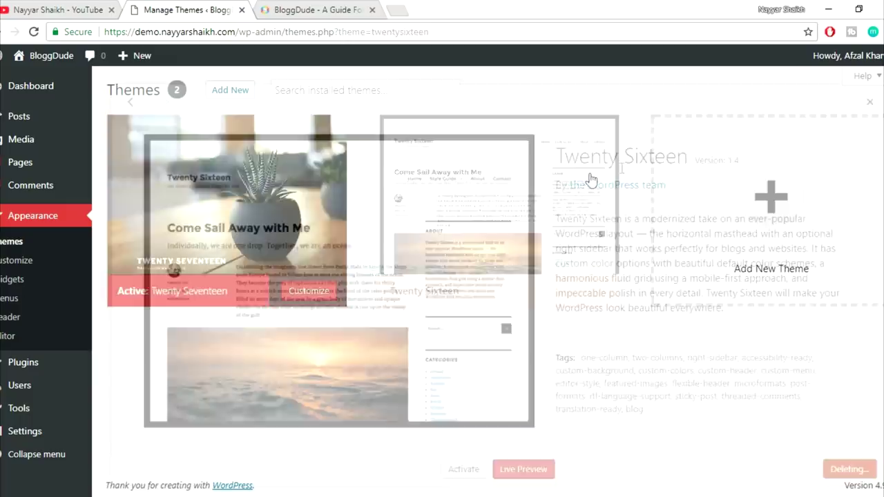
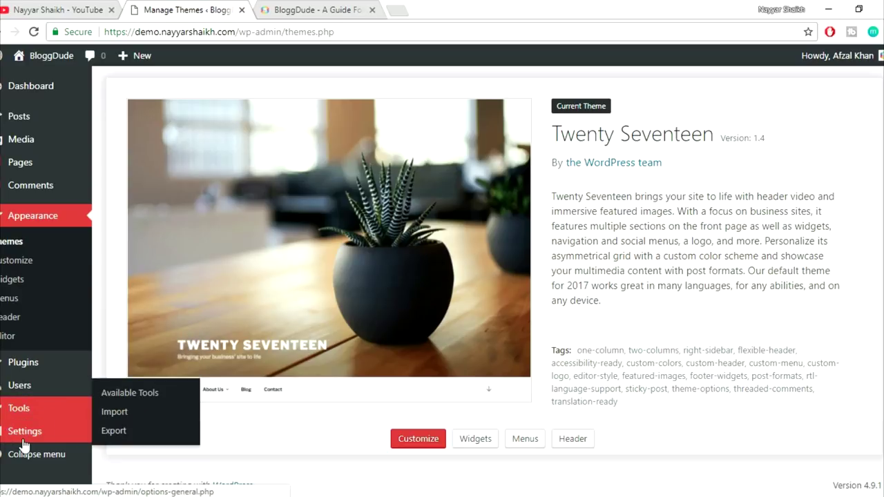
- In Discussion Settings, uncheck both 'Email me whenever' boxes for new and held-for-moderation comments
left_click(140, 399)
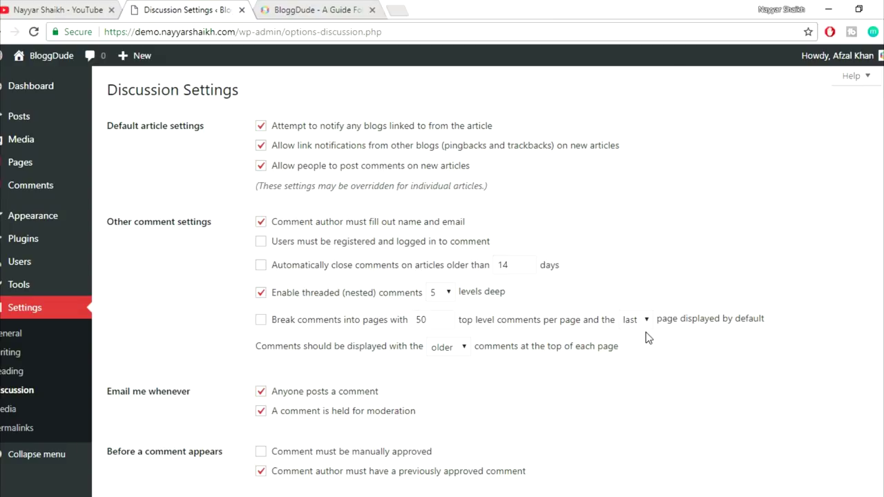
scroll(646, 335, "down", 3)
scroll(645, 335, "up", 3)
scroll(646, 335, "down", 1)
left_click_drag(109, 323, 222, 333)
left_click(222, 333)
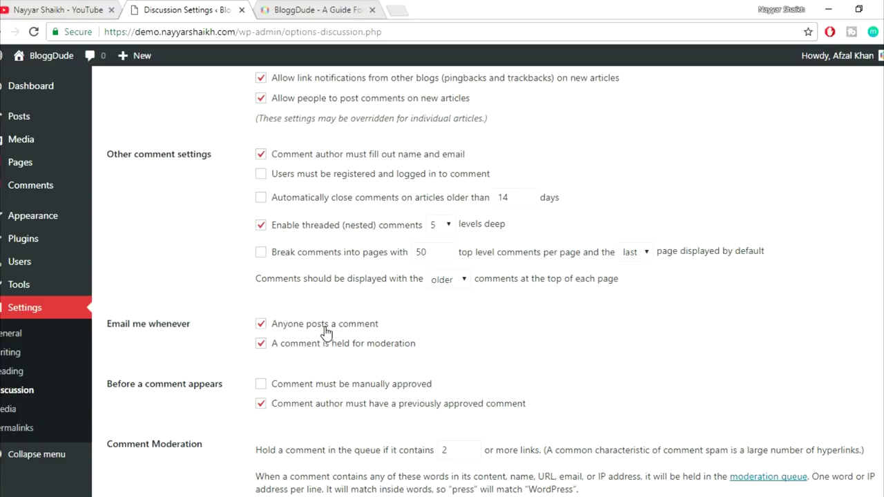
left_click_drag(109, 323, 193, 328)
left_click(204, 327)
left_click(262, 326)
scroll(577, 333, "down", 1)
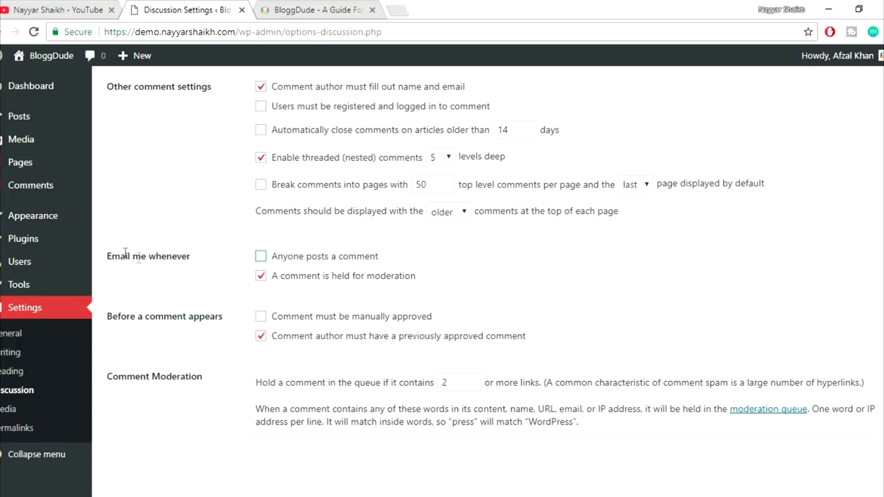
left_click(263, 274)
scroll(601, 284, "down", 1)
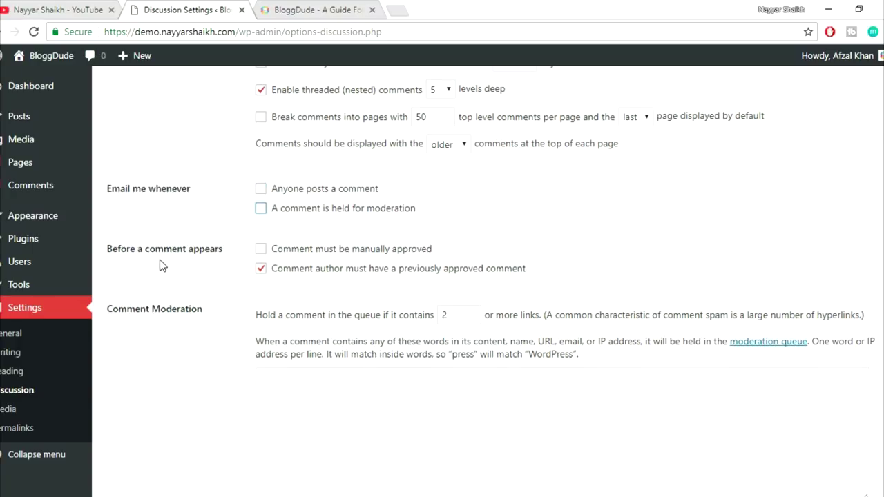
- Check 'Comment must be manually approved' in the 'Before a comment appears' options
left_click(398, 255)
right_click(18, 194)
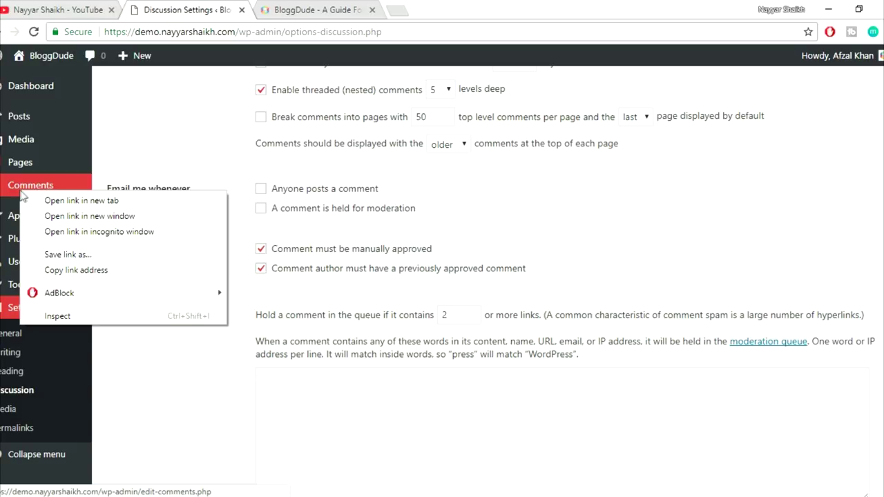
left_click(147, 163)
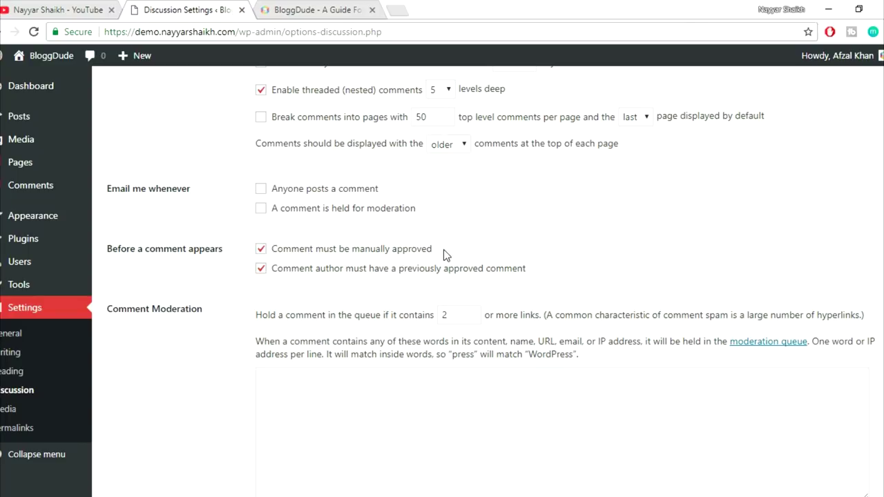
left_click(314, 250)
left_click(332, 253)
left_click_drag(434, 251, 272, 253)
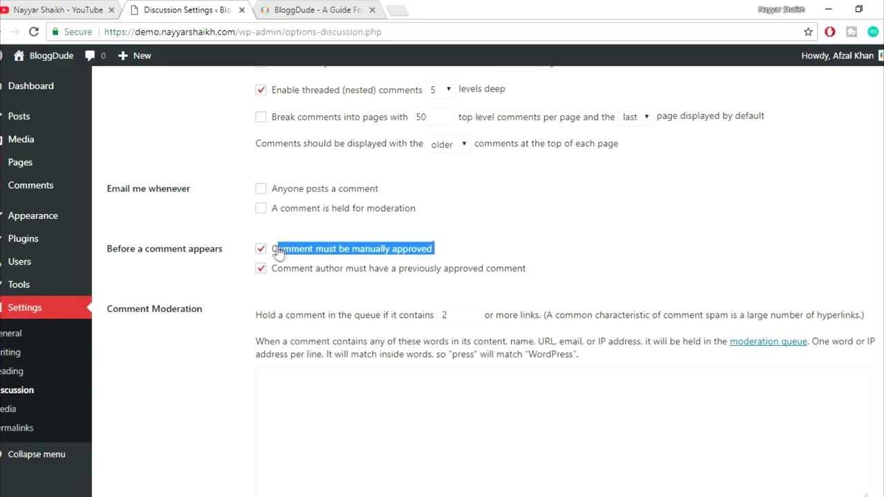
left_click(540, 249)
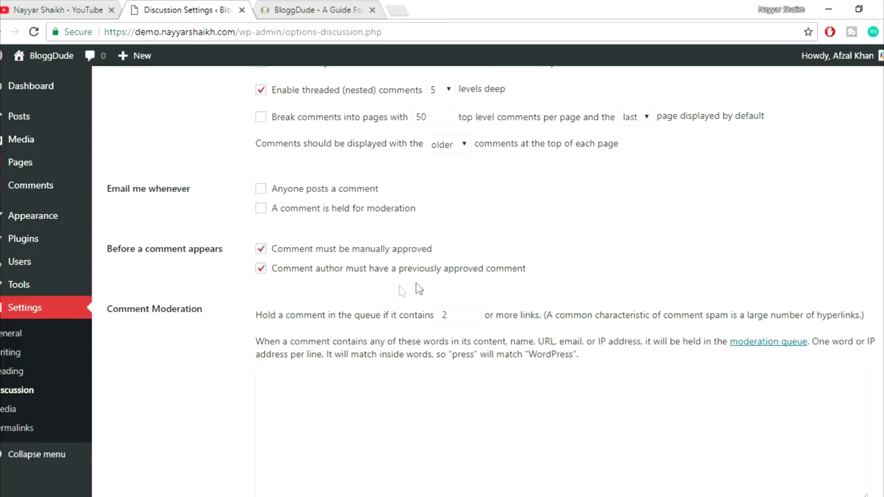
left_click_drag(434, 251, 271, 253)
left_click(521, 257)
left_click_drag(274, 271, 352, 272)
left_click(366, 284)
scroll(529, 313, "down", 5)
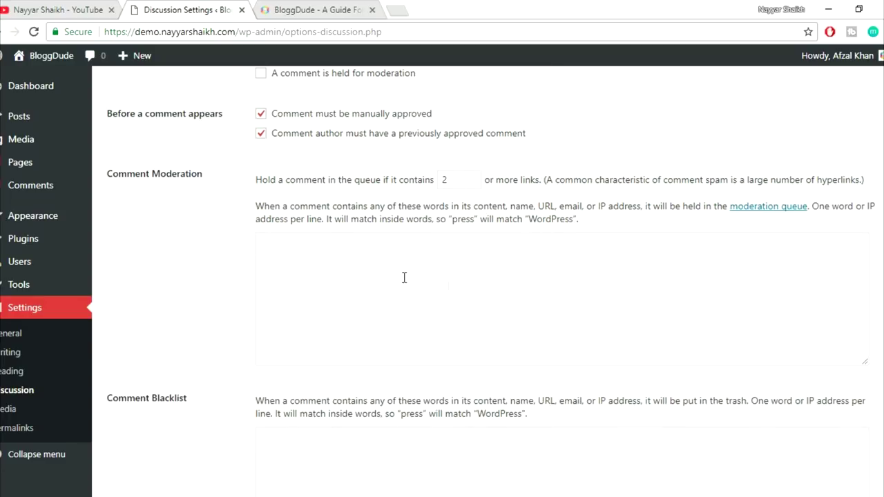
scroll(459, 299, "down", 5)
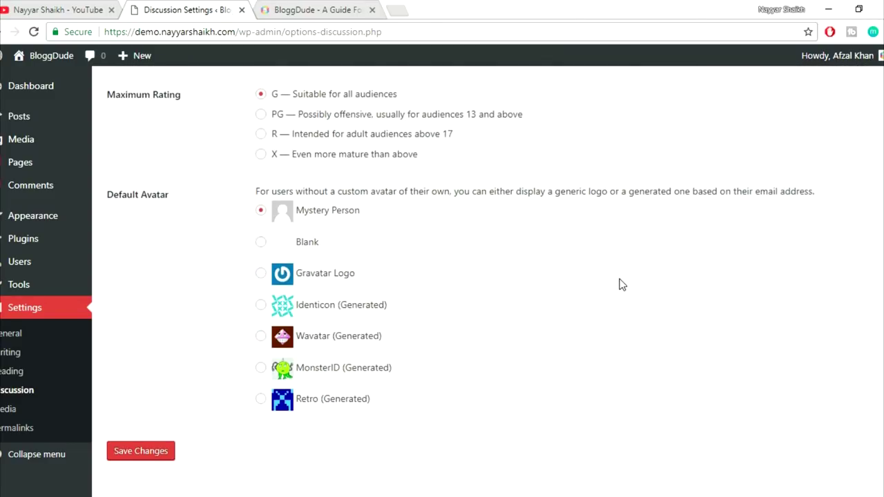
scroll(371, 341, "down", 3)
- Save the Discussion Settings changes
left_click(169, 431)
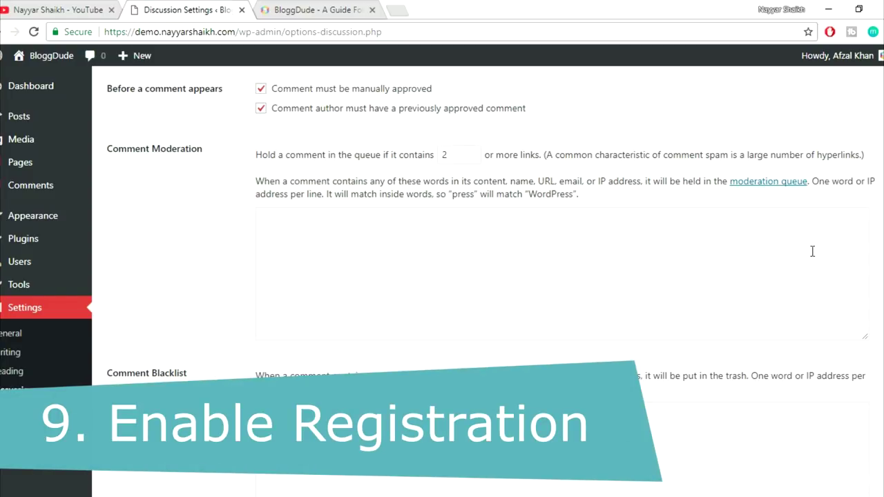
scroll(817, 248, "up", 6)
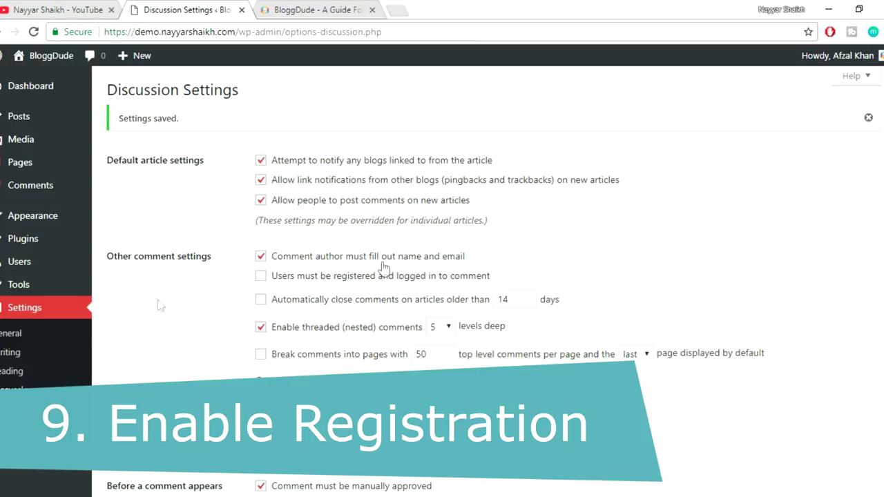
scroll(20, 332, "down", 1)
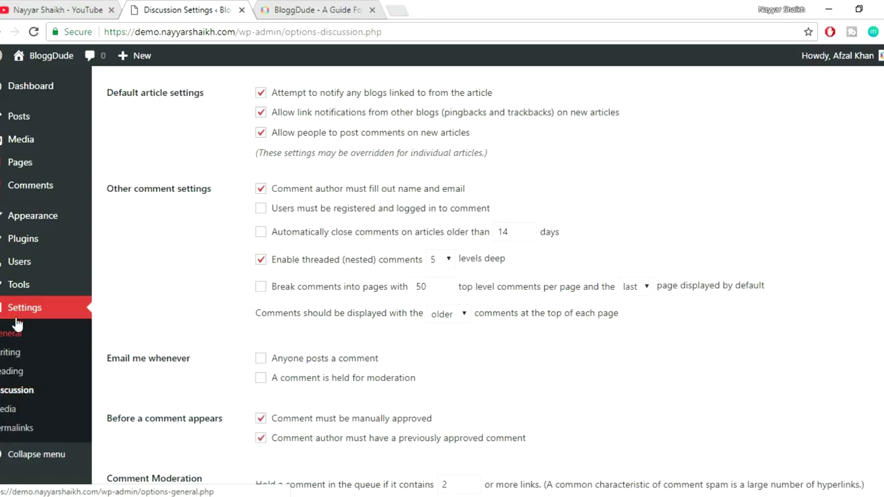
- In General Settings, enable 'Anyone can register' under Membership and save
left_click(15, 339)
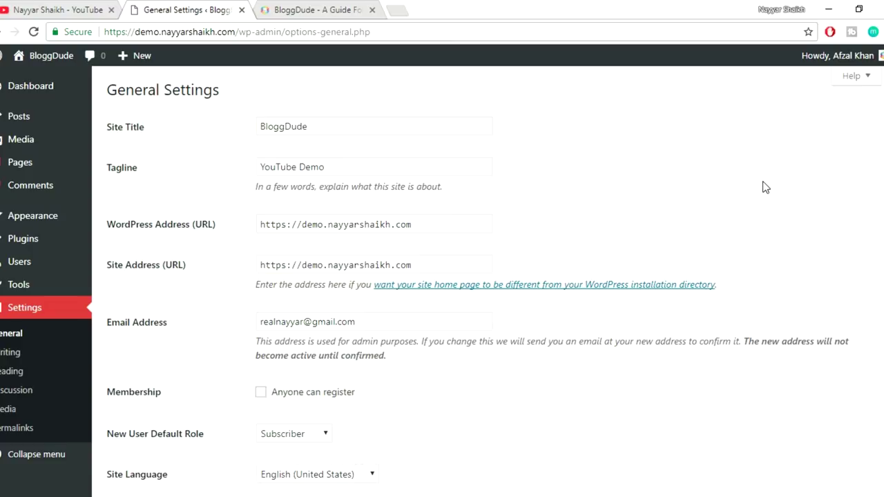
scroll(801, 215, "down", 2)
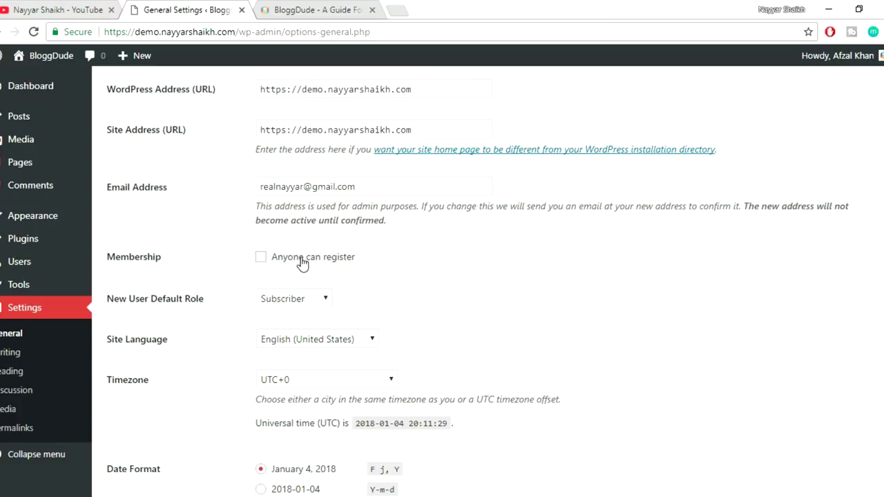
left_click(301, 261)
scroll(626, 316, "down", 3)
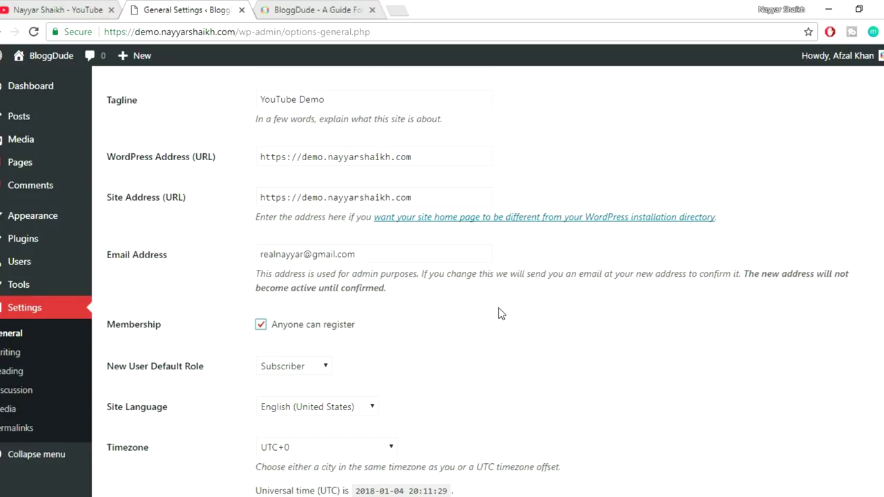
scroll(499, 312, "down", 1)
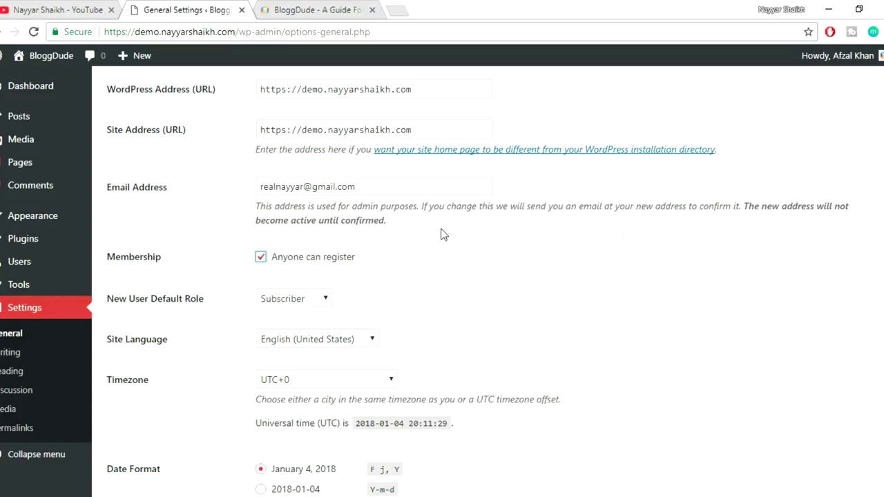
scroll(577, 270, "down", 5)
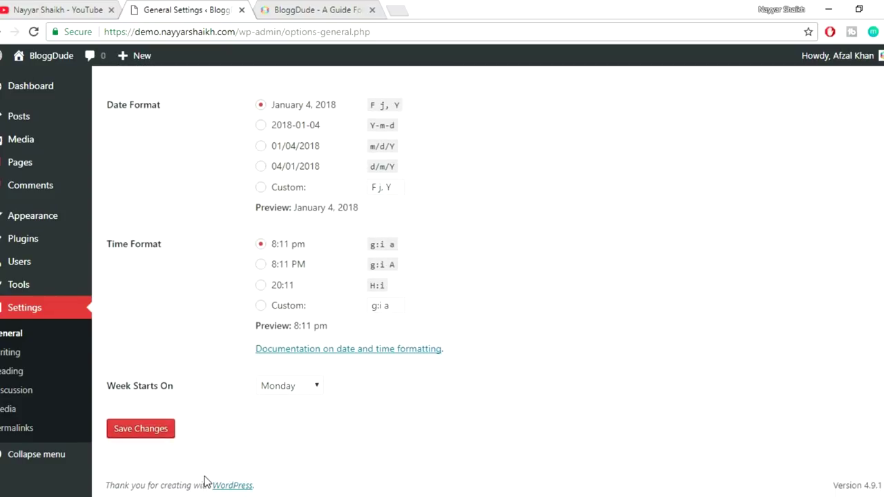
left_click(137, 429)
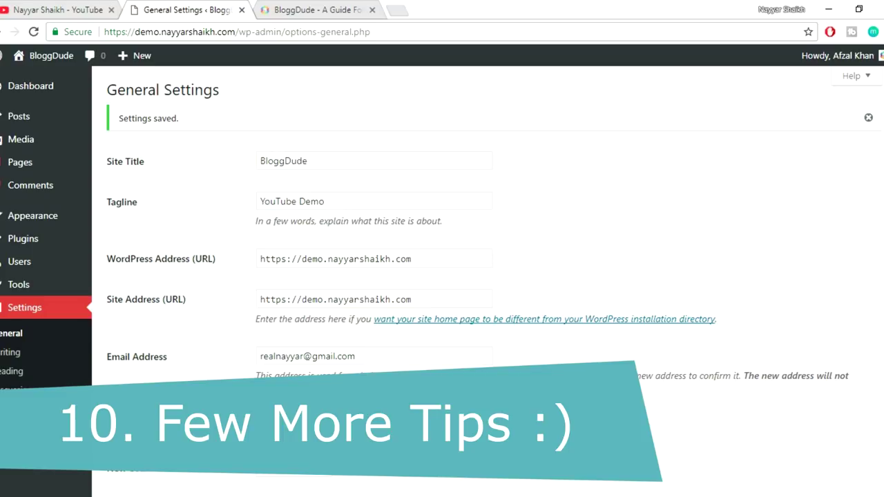
scroll(748, 207, "down", 8)
scroll(748, 206, "up", 1)
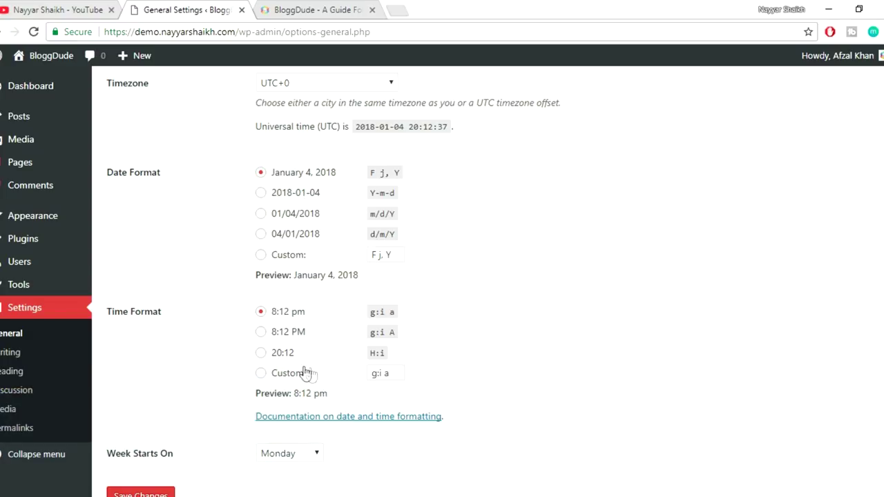
scroll(504, 267, "down", 1)
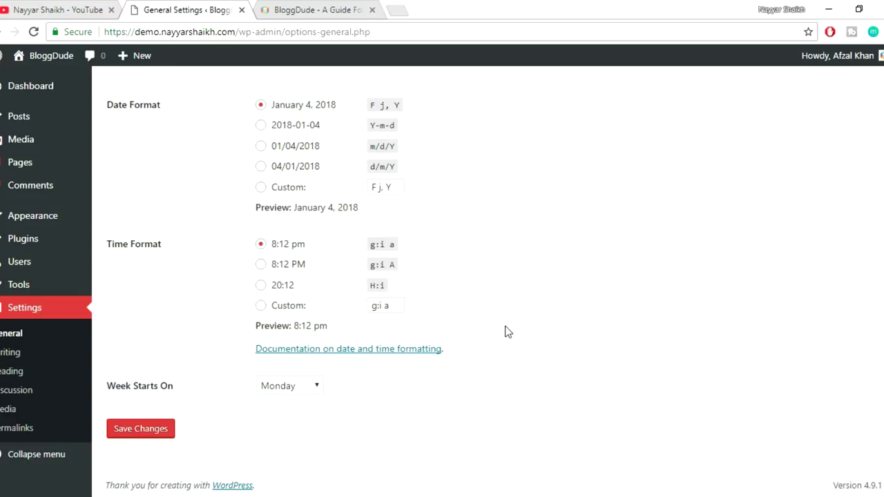
scroll(546, 320, "up", 1)
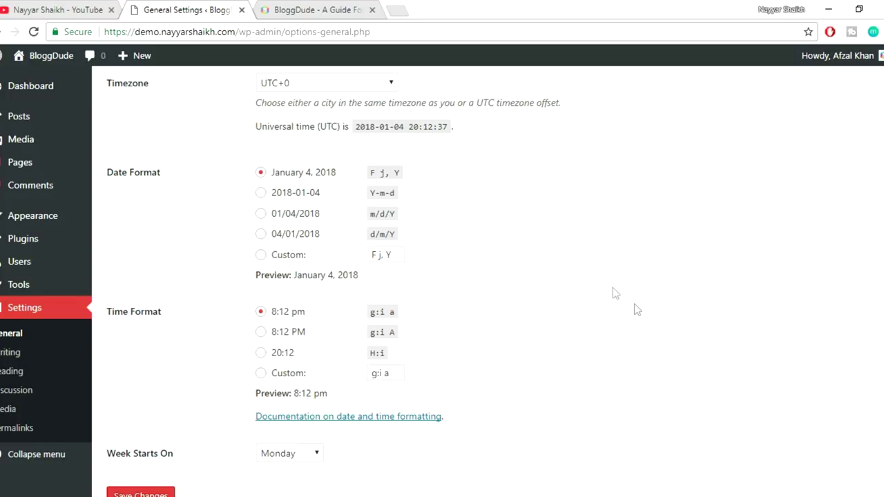
left_click(325, 7)
scroll(704, 237, "down", 7)
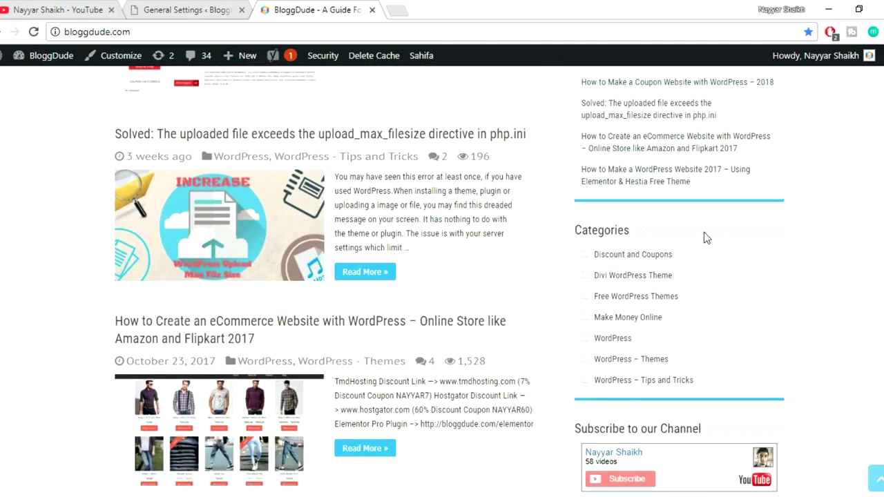
scroll(765, 352, "down", 4)
scroll(765, 353, "up", 11)
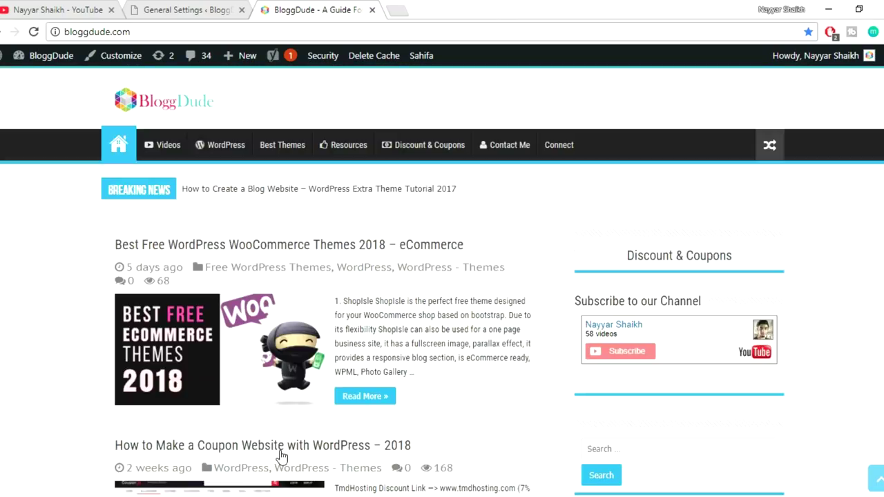
left_click(252, 476)
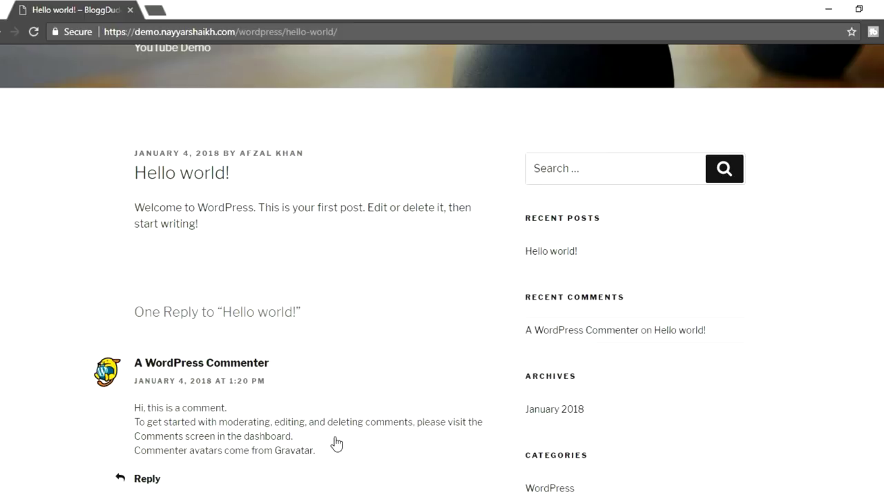
scroll(632, 245, "down", 4)
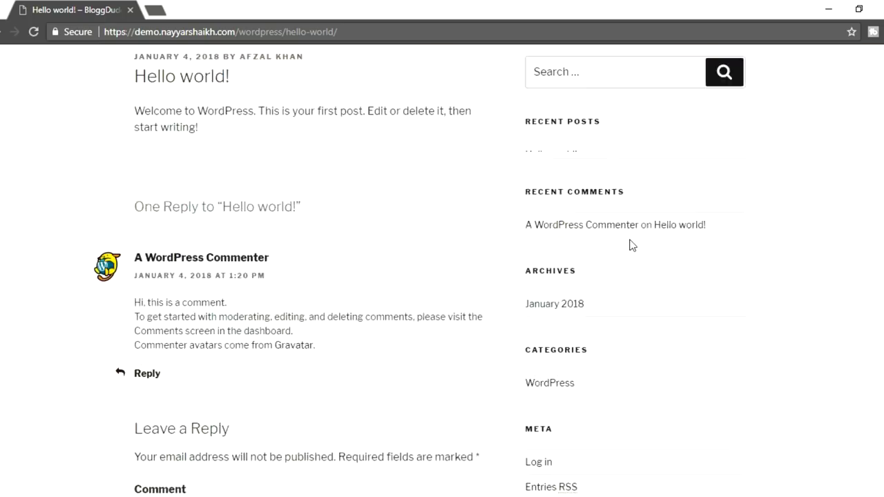
scroll(552, 358, "down", 2)
scroll(561, 349, "up", 2)
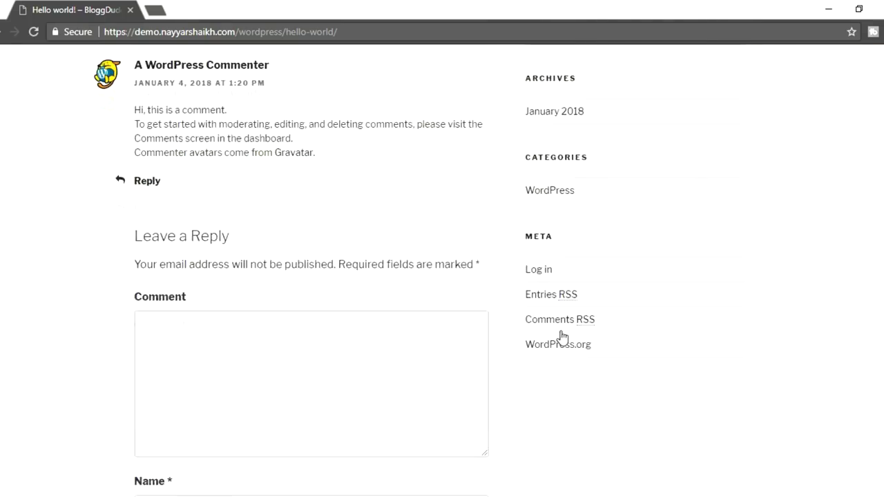
scroll(813, 214, "up", 3)
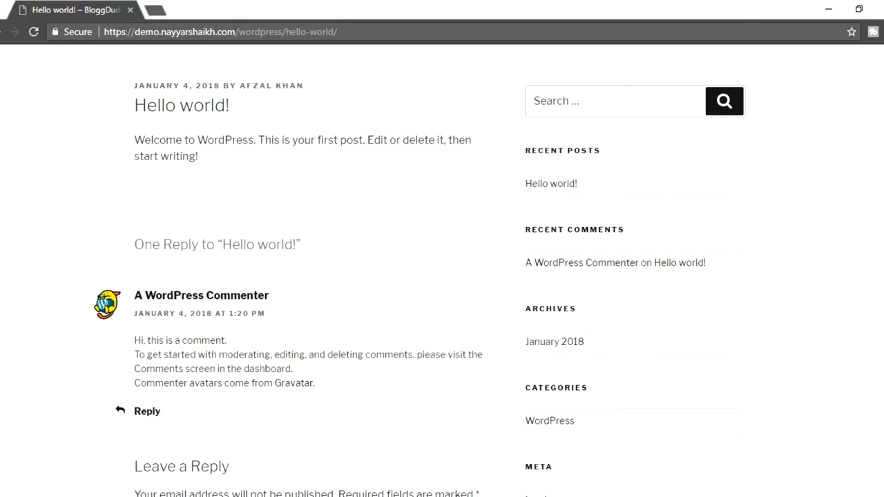
left_click(97, 450)
scroll(730, 336, "down", 3)
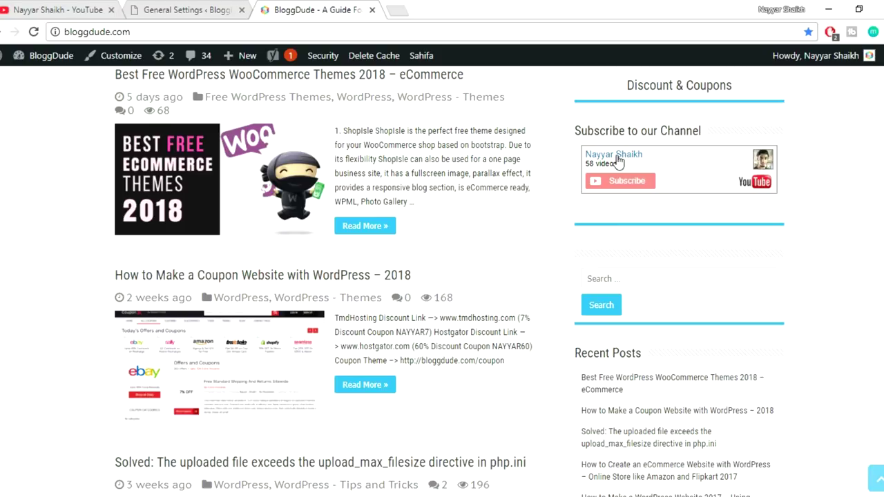
scroll(836, 312, "down", 3)
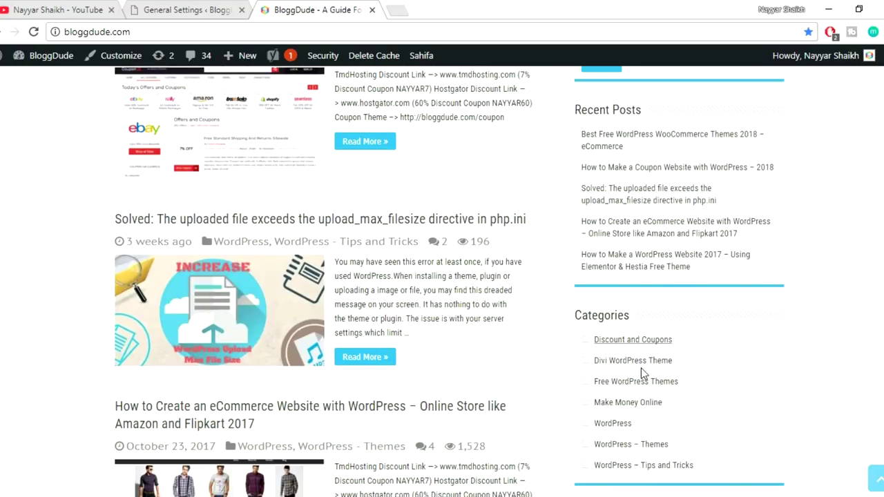
scroll(641, 369, "down", 1)
mouse_move(168, 394)
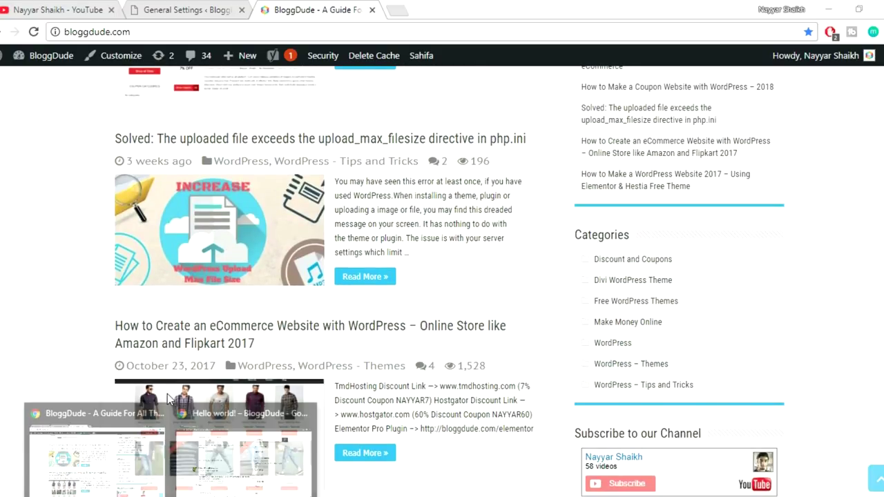
left_click(181, 9)
mouse_move(40, 221)
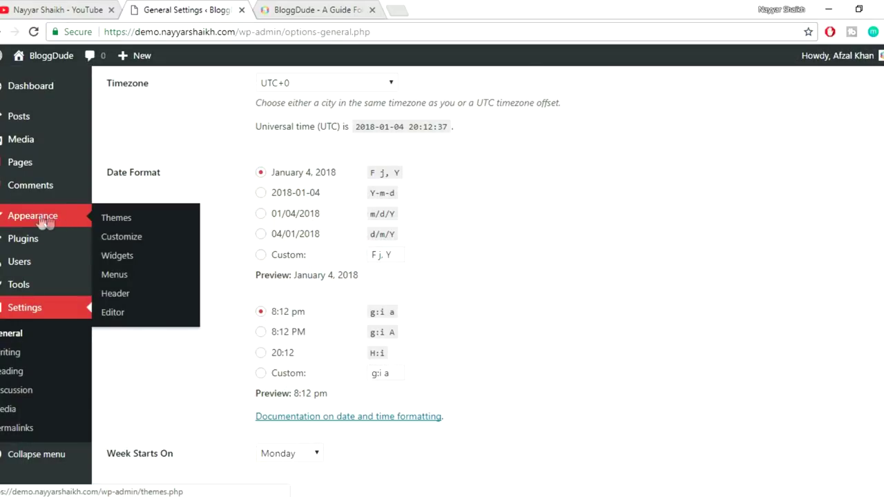
- Delete the Meta widget from the Blog Sidebar on the Widgets page
left_click(117, 255)
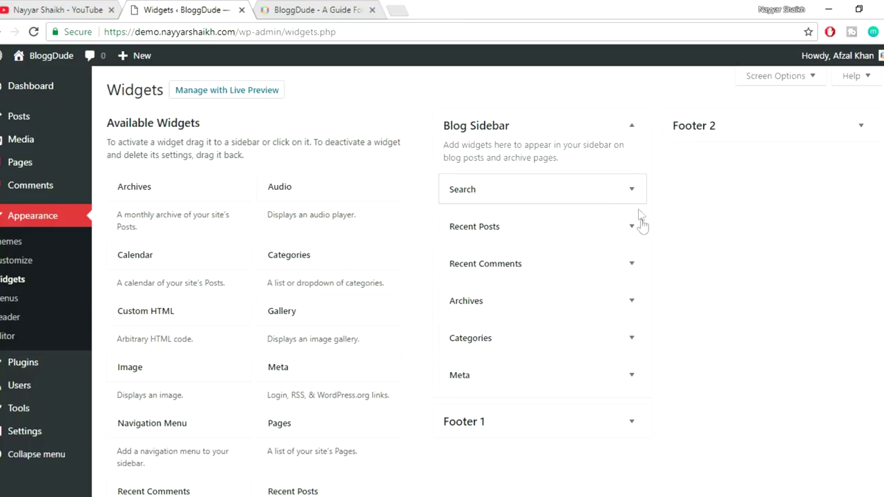
scroll(663, 237, "down", 1)
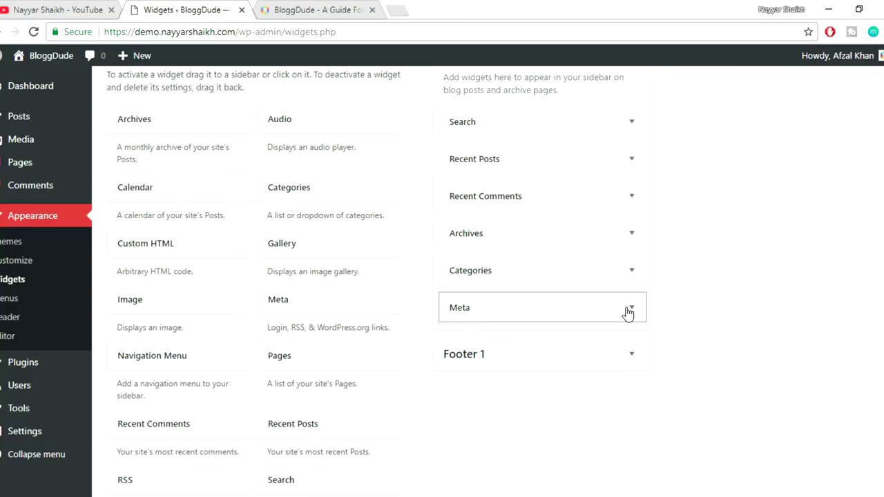
left_click(628, 311)
scroll(661, 306, "down", 1)
left_click(461, 312)
scroll(657, 264, "up", 1)
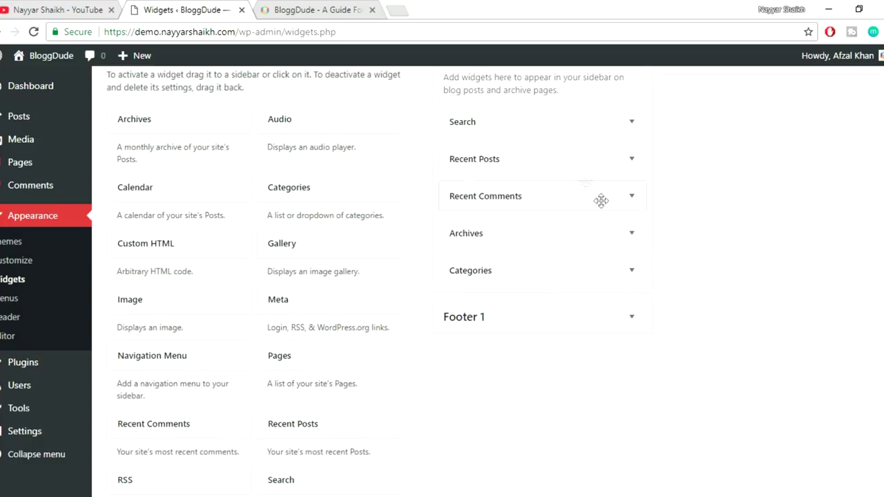
- Delete the Recent Comments and Archives widgets, then switch to the Hello world post
left_click(627, 166)
left_click(627, 166)
left_click(633, 200)
left_click(461, 297)
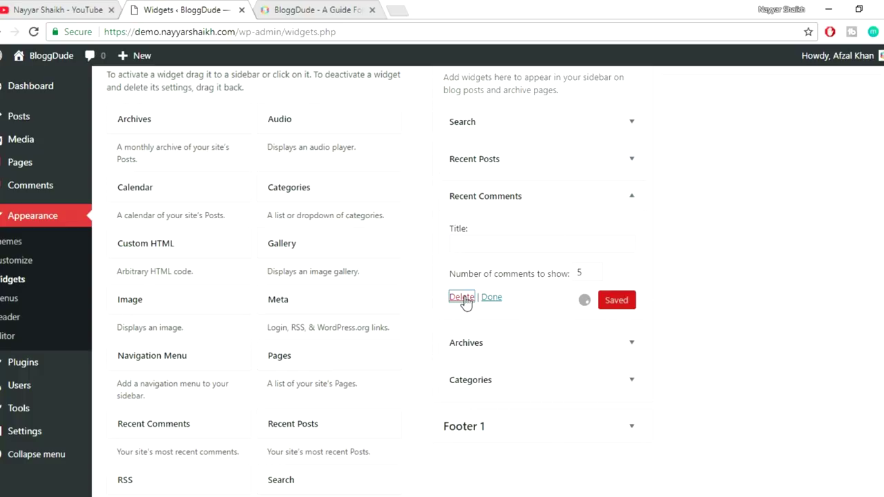
left_click(610, 193)
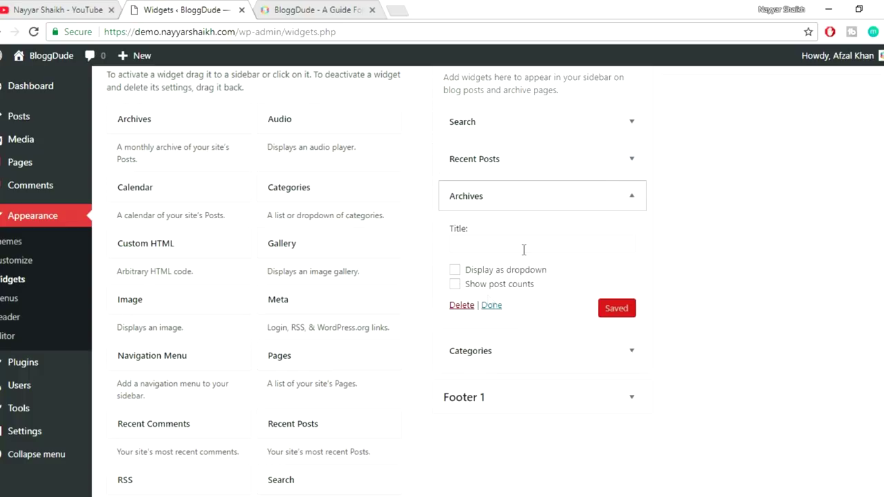
left_click(461, 305)
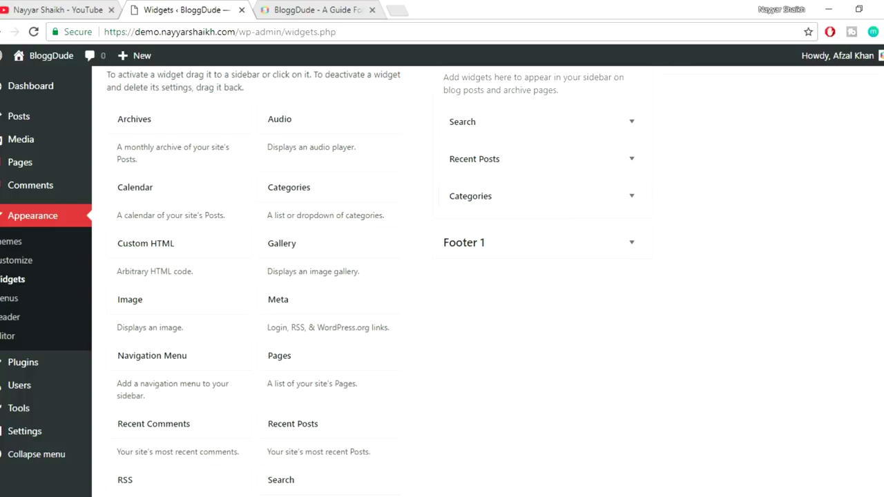
left_click(239, 450)
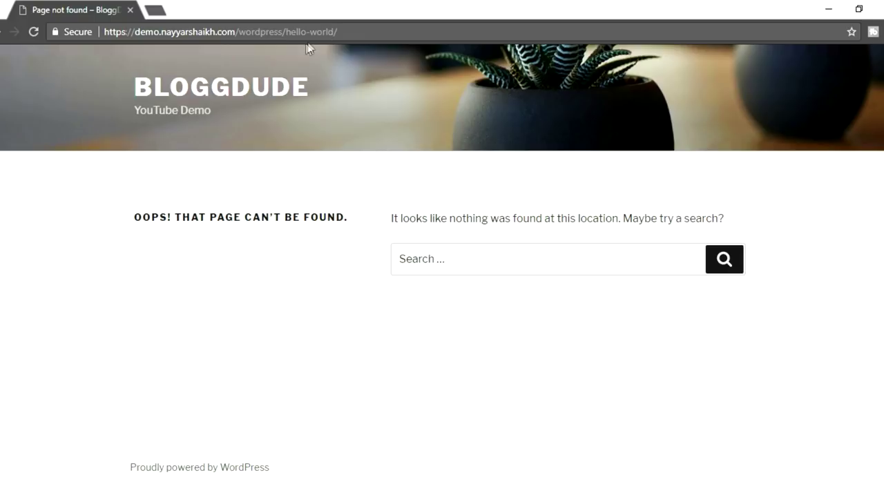
- Select the post slug in the Hello world page address
left_click_drag(341, 31, 286, 32)
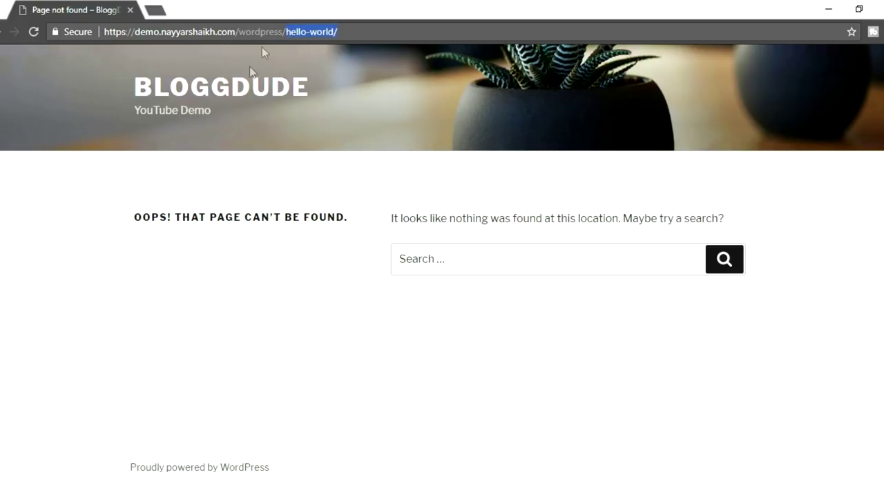
left_click_drag(133, 222, 313, 217)
left_click(324, 214)
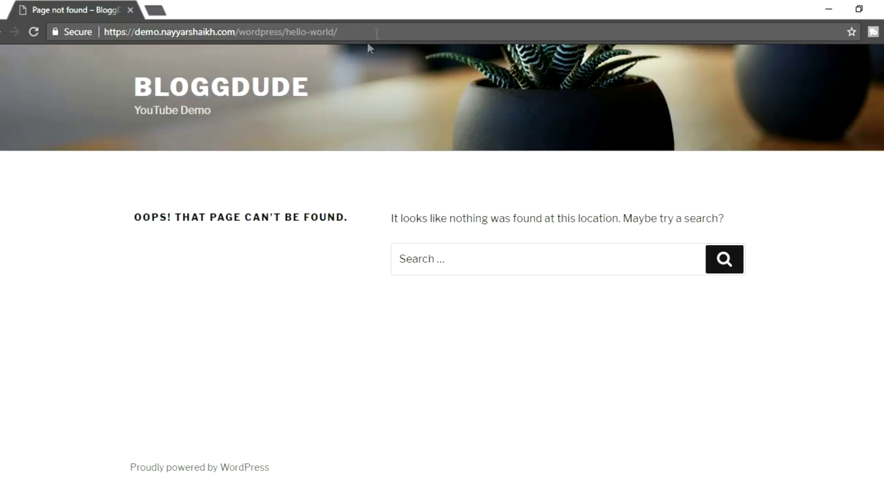
left_click_drag(338, 31, 290, 31)
left_click(368, 141)
- Return to the Widgets page and go to Appearance > Themes
left_click(112, 448)
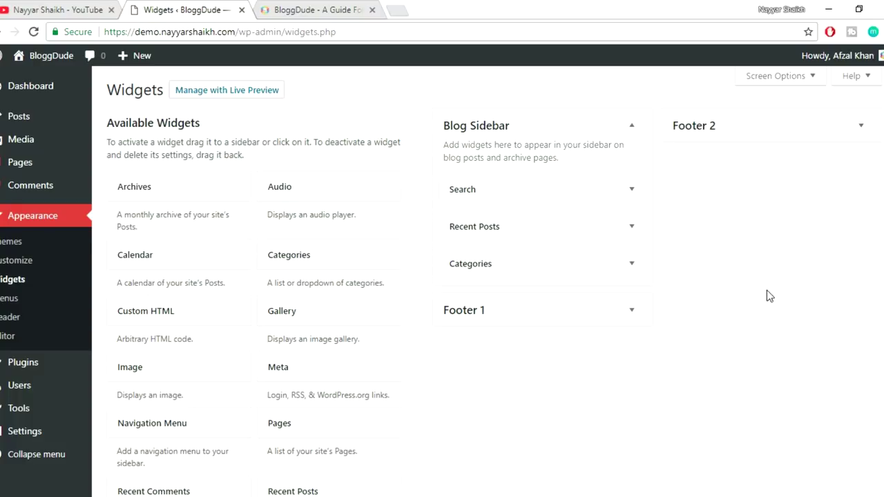
mouse_move(23, 367)
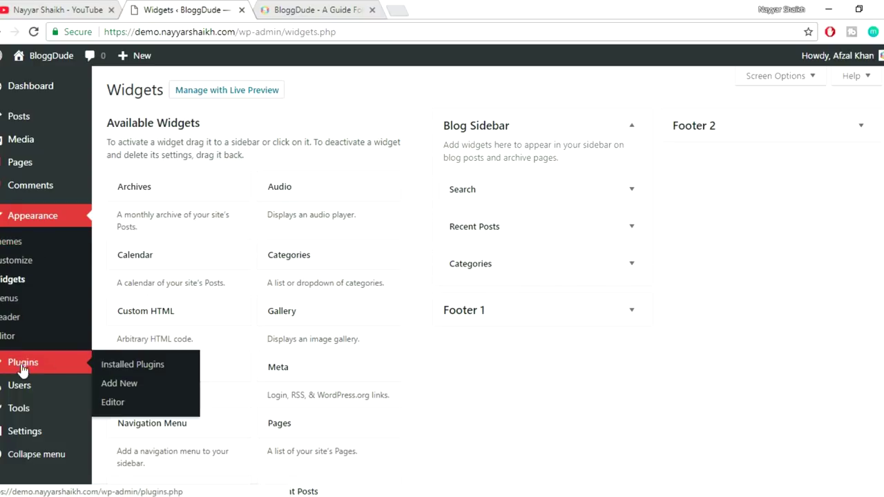
left_click(21, 222)
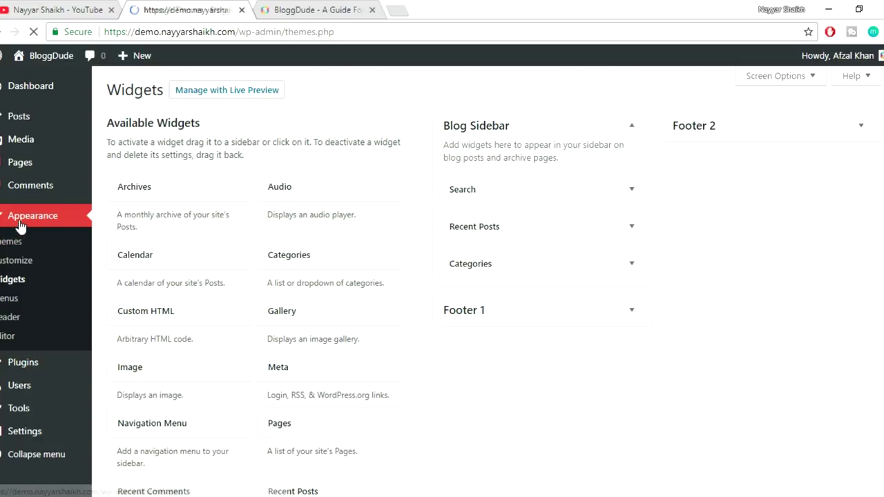